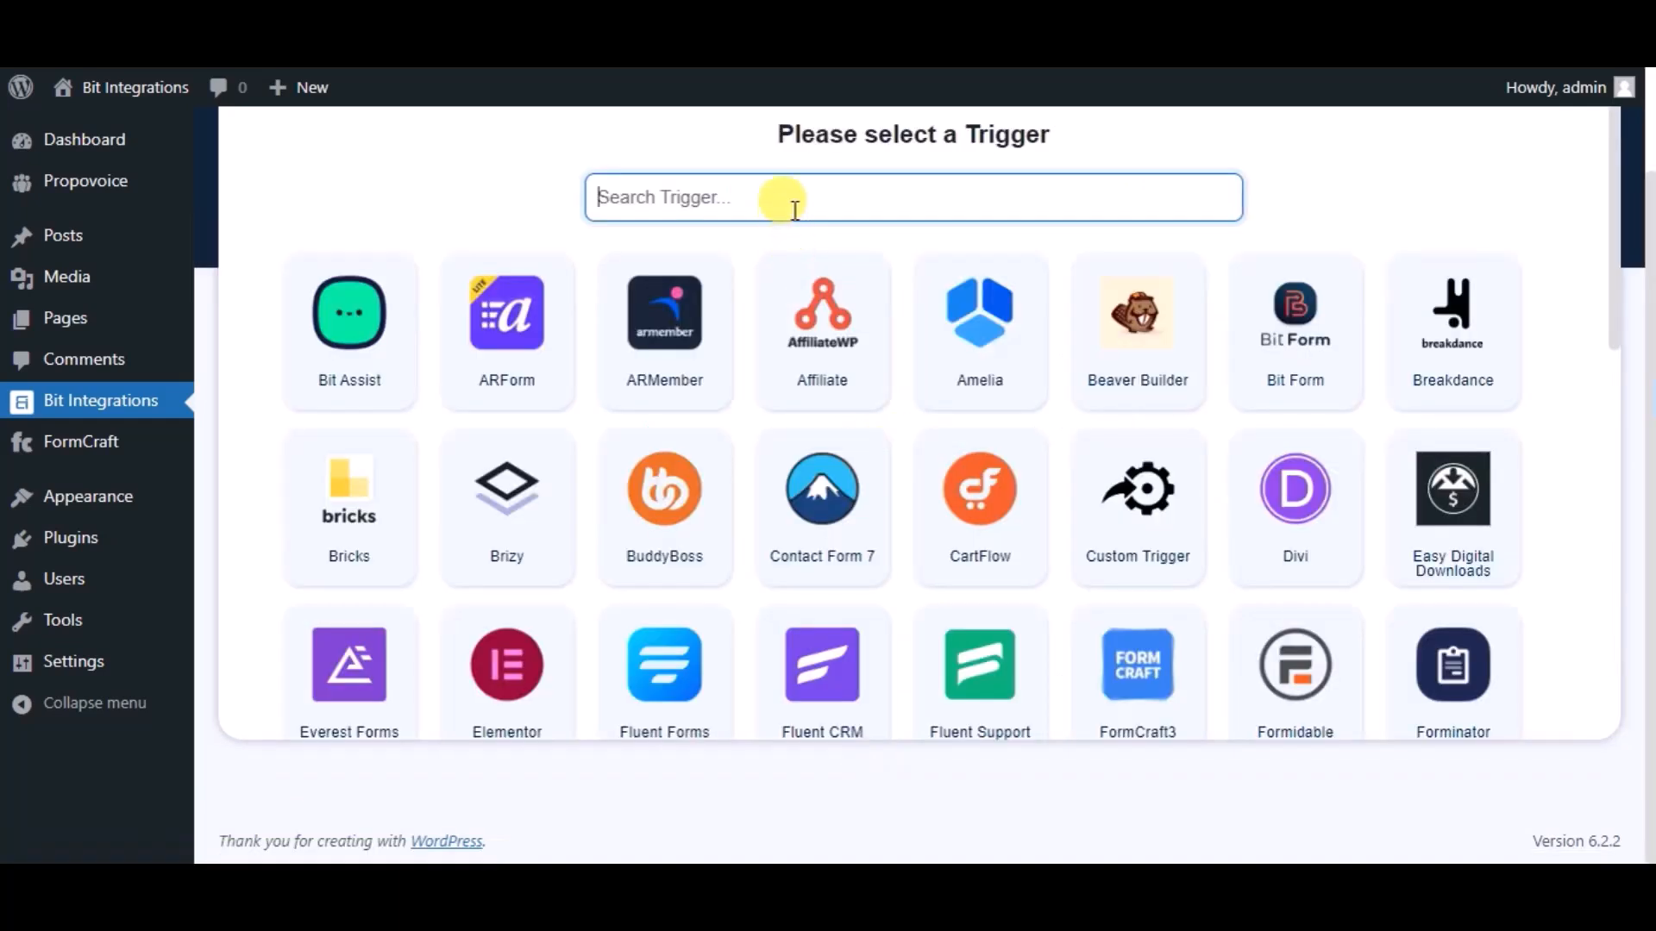
Search for formcraft, choose FormCraft3 as the trigger, and confirm Bit Integrations as its form
text(form)
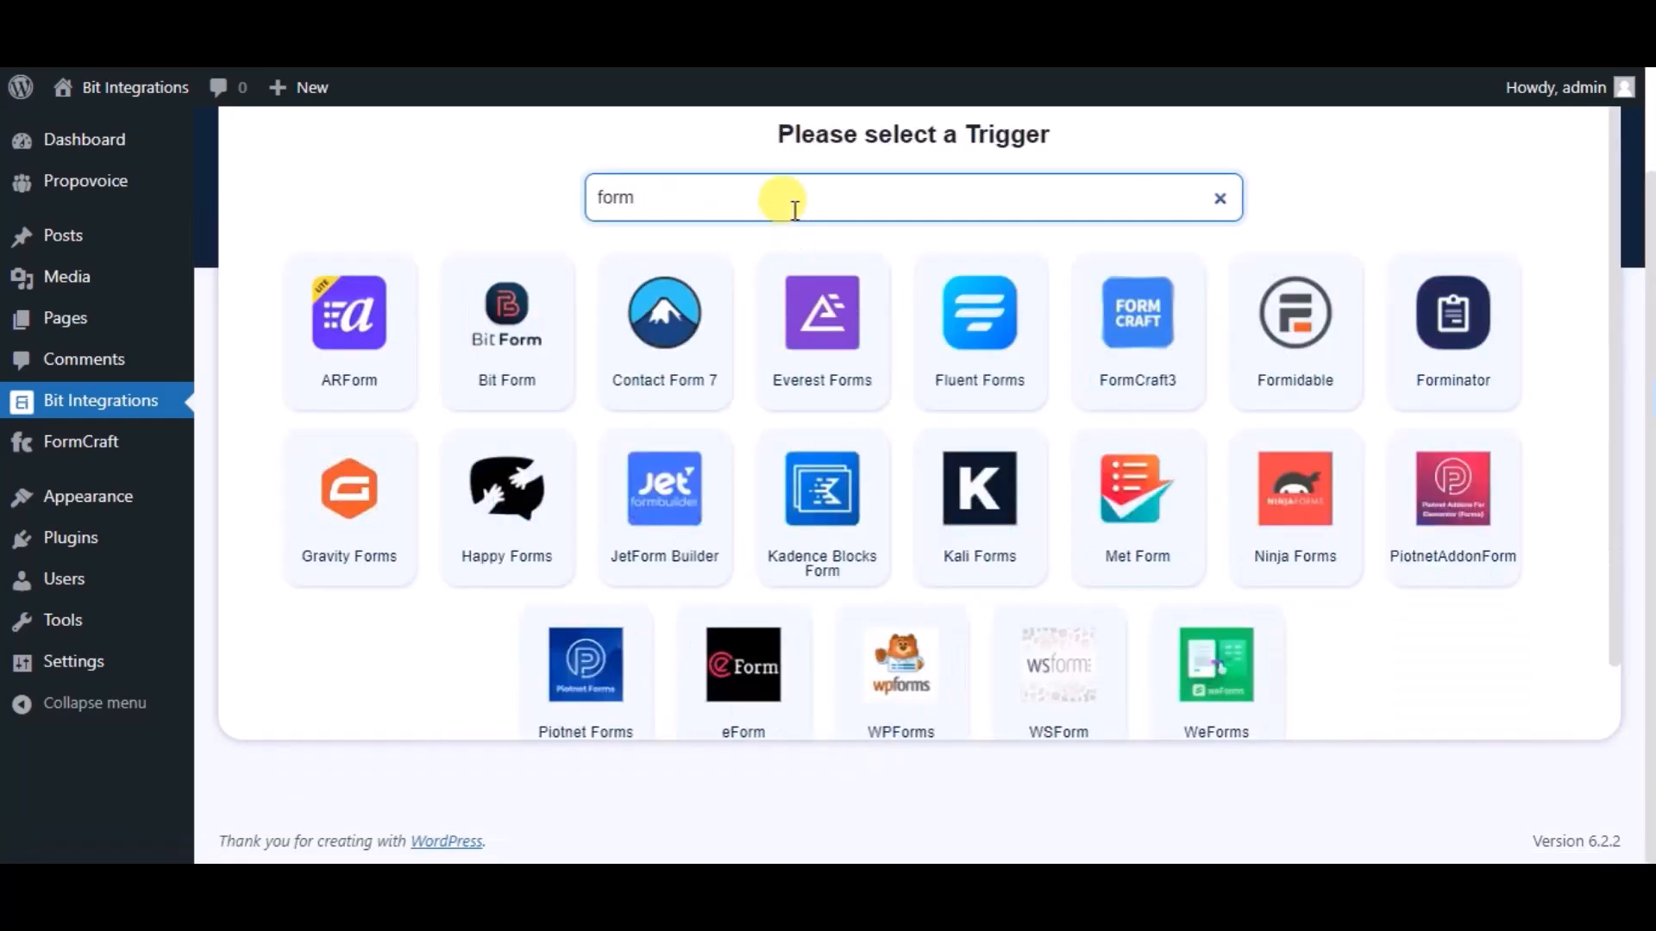
text(craft)
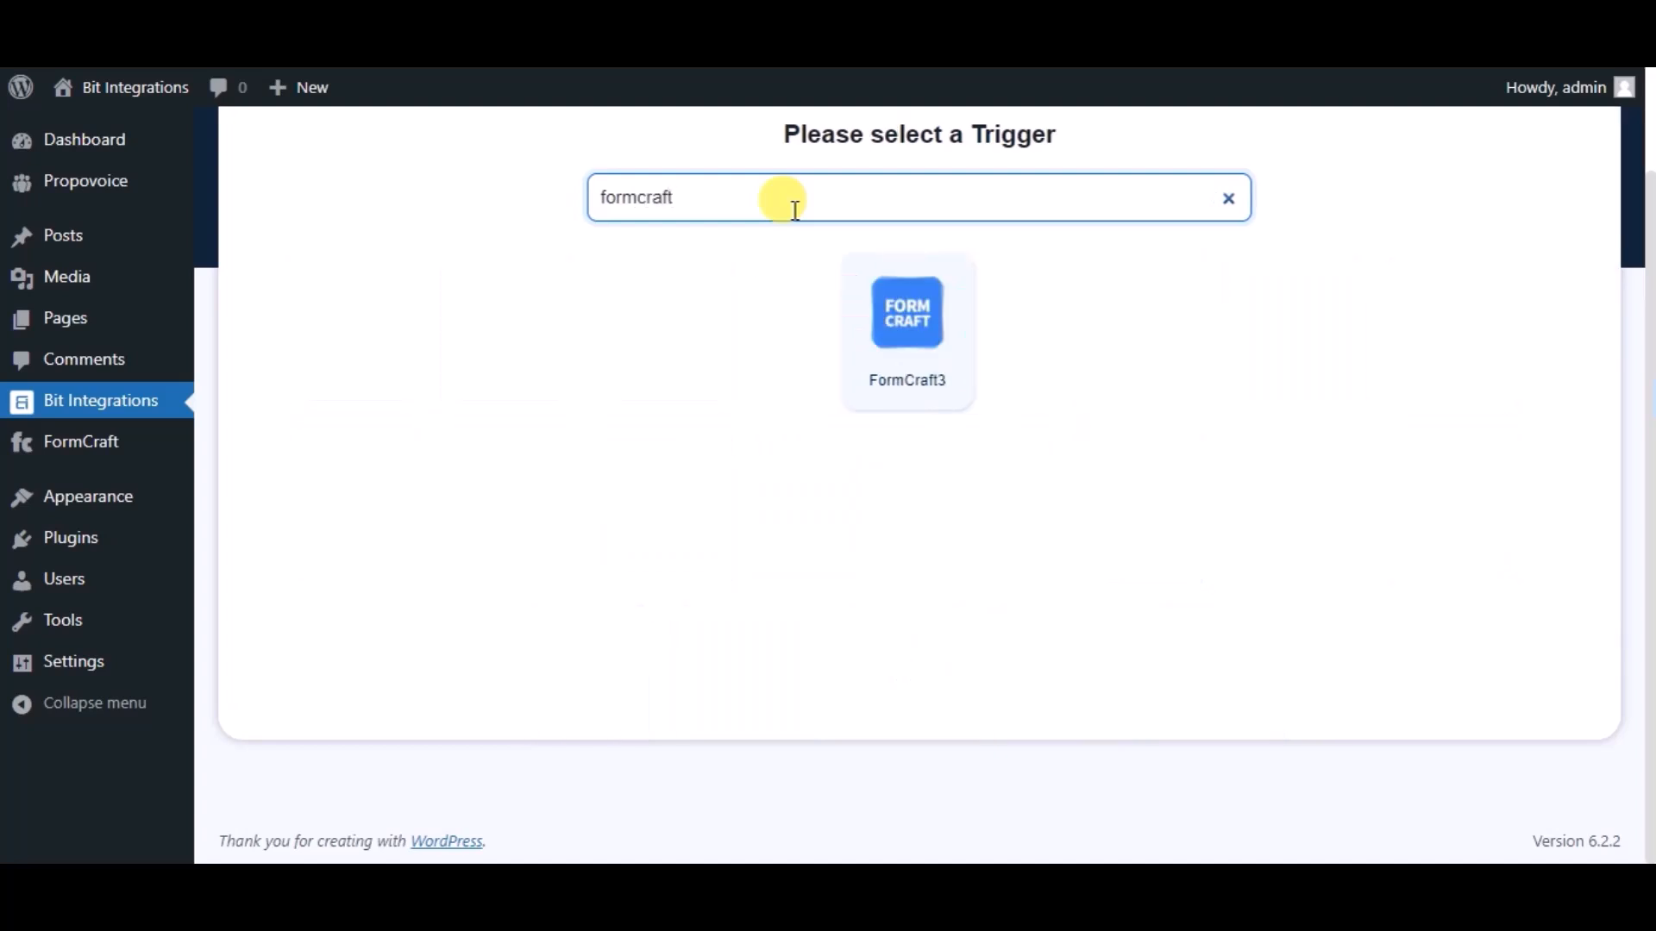
click(878, 382)
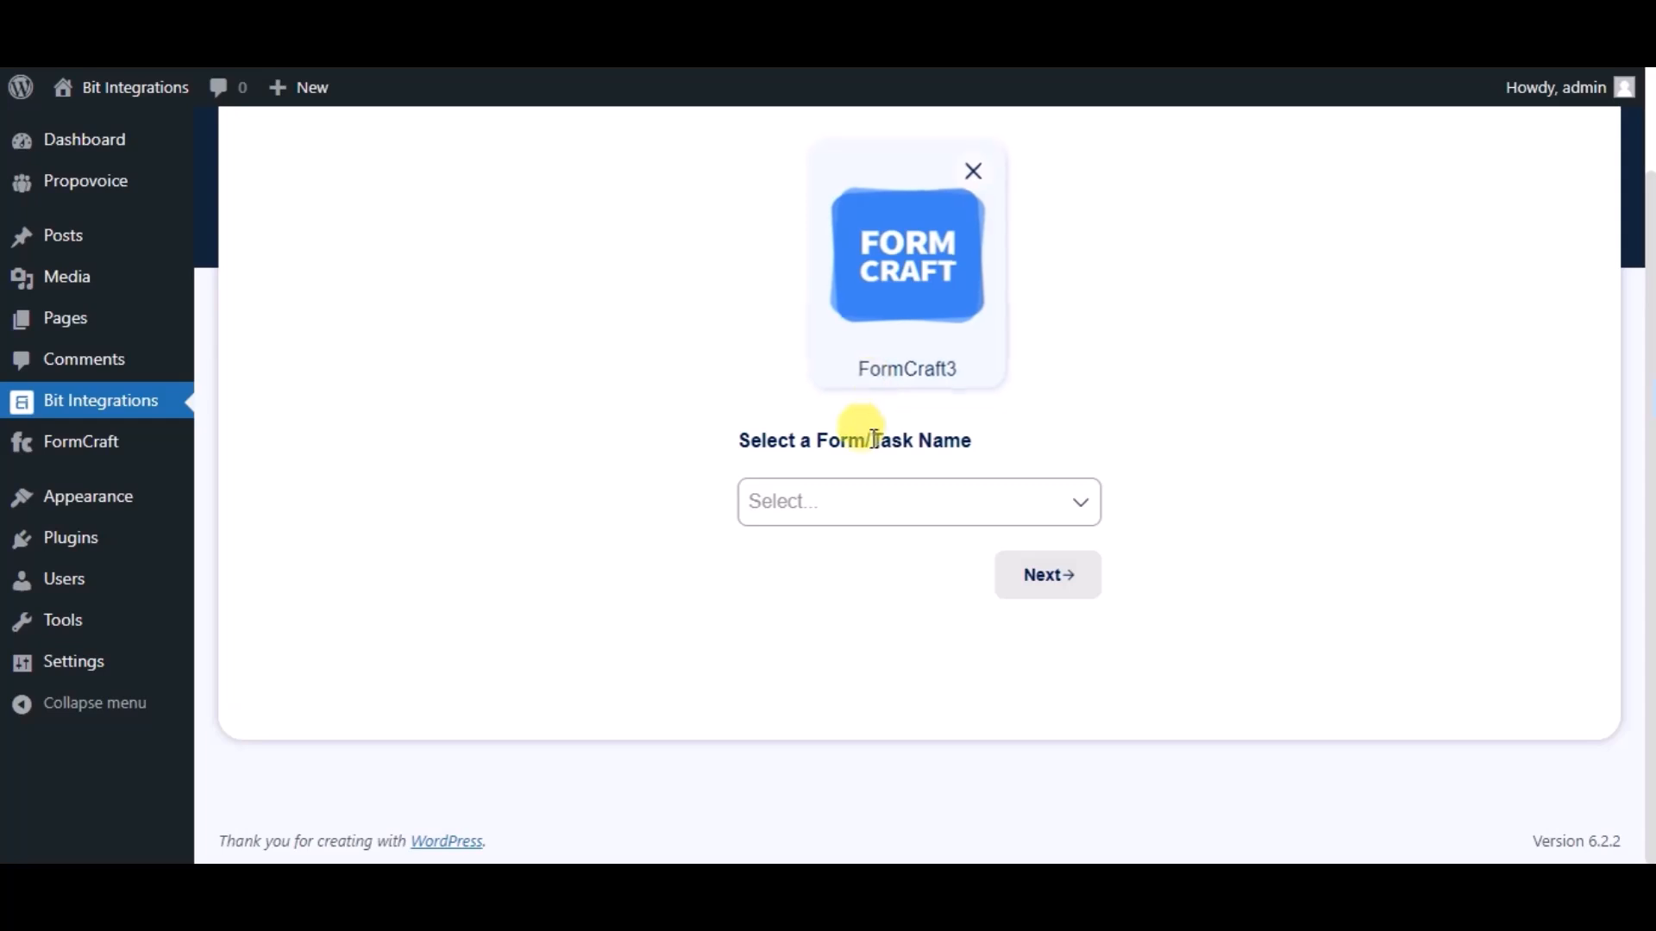
click(874, 493)
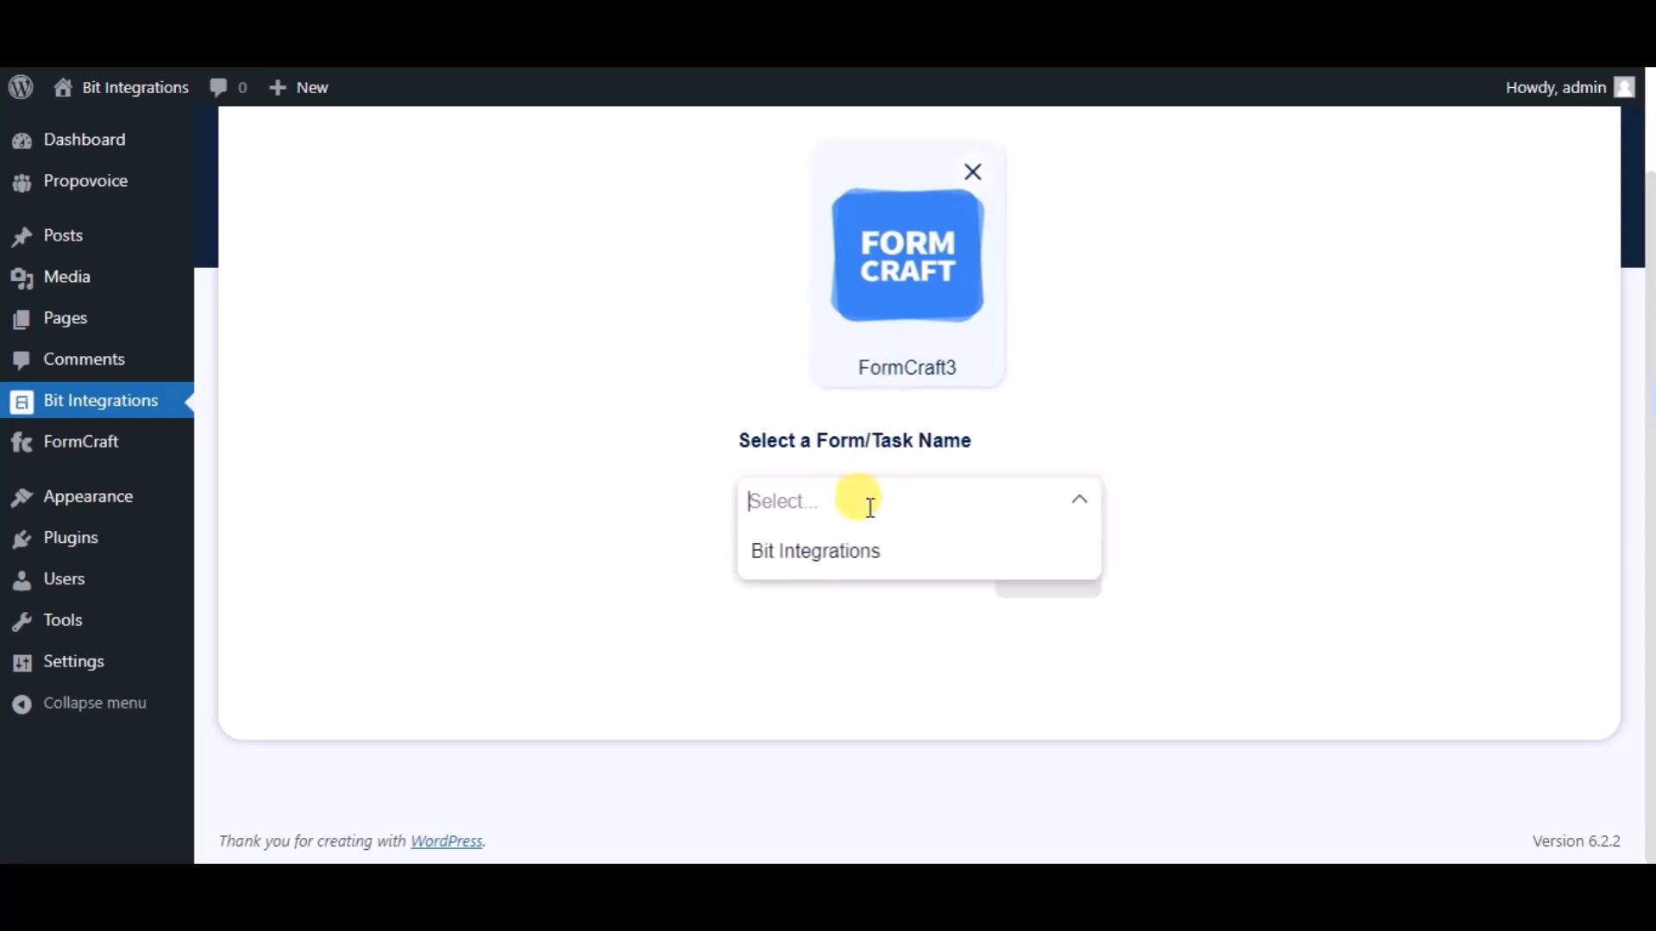
click(862, 557)
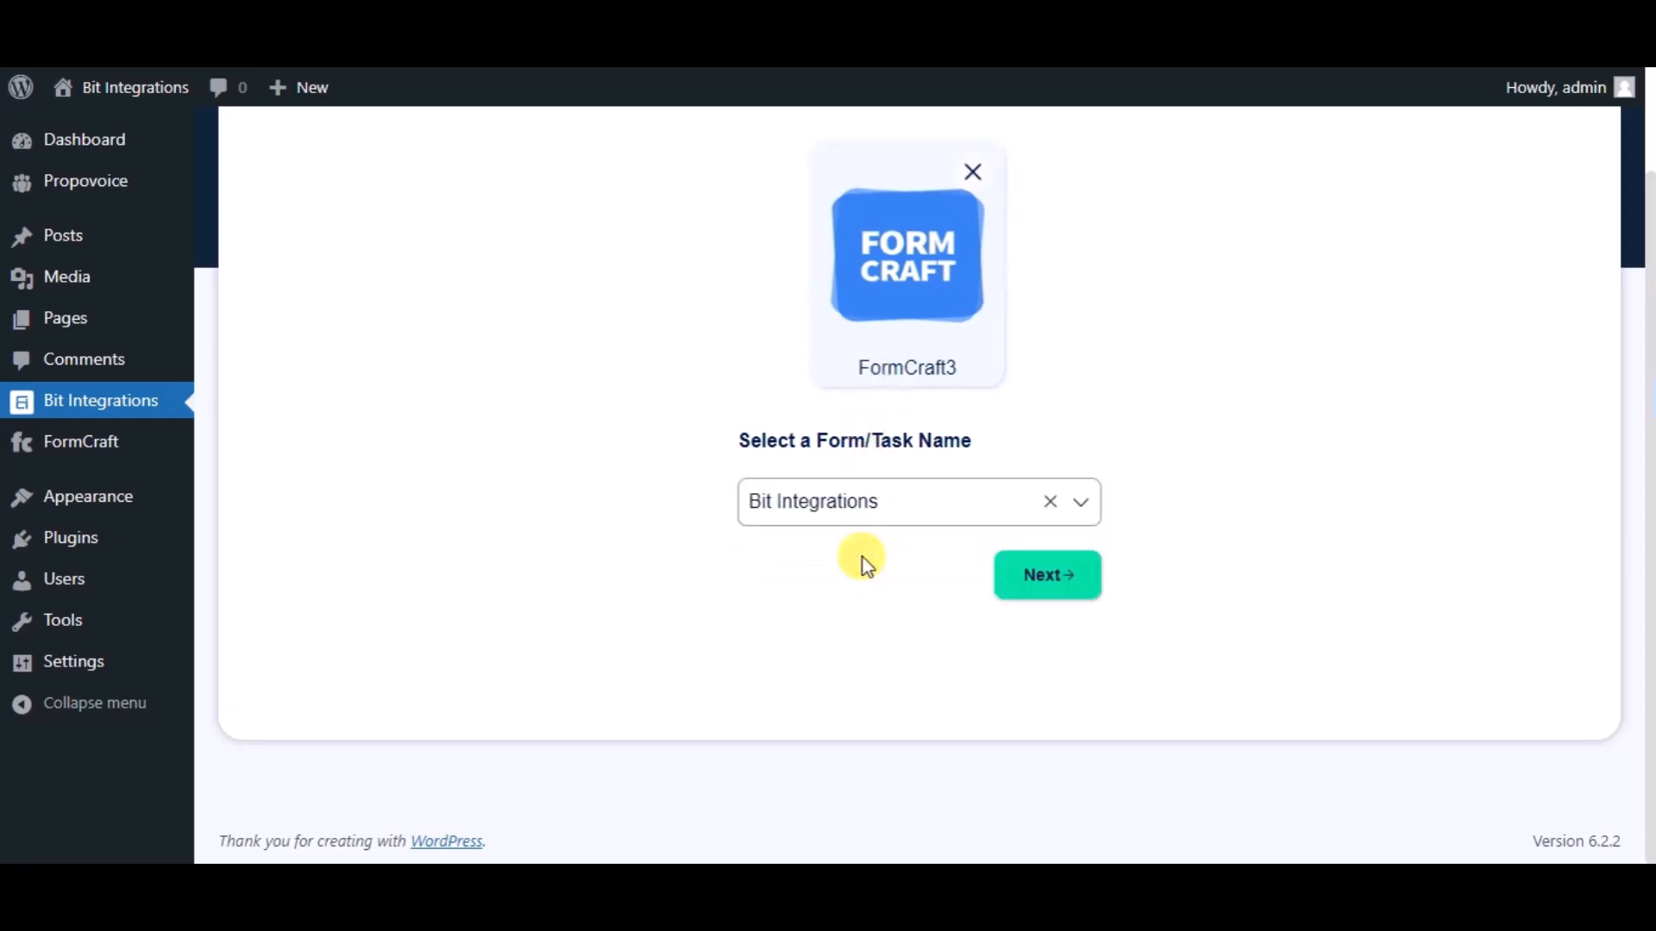
click(1009, 590)
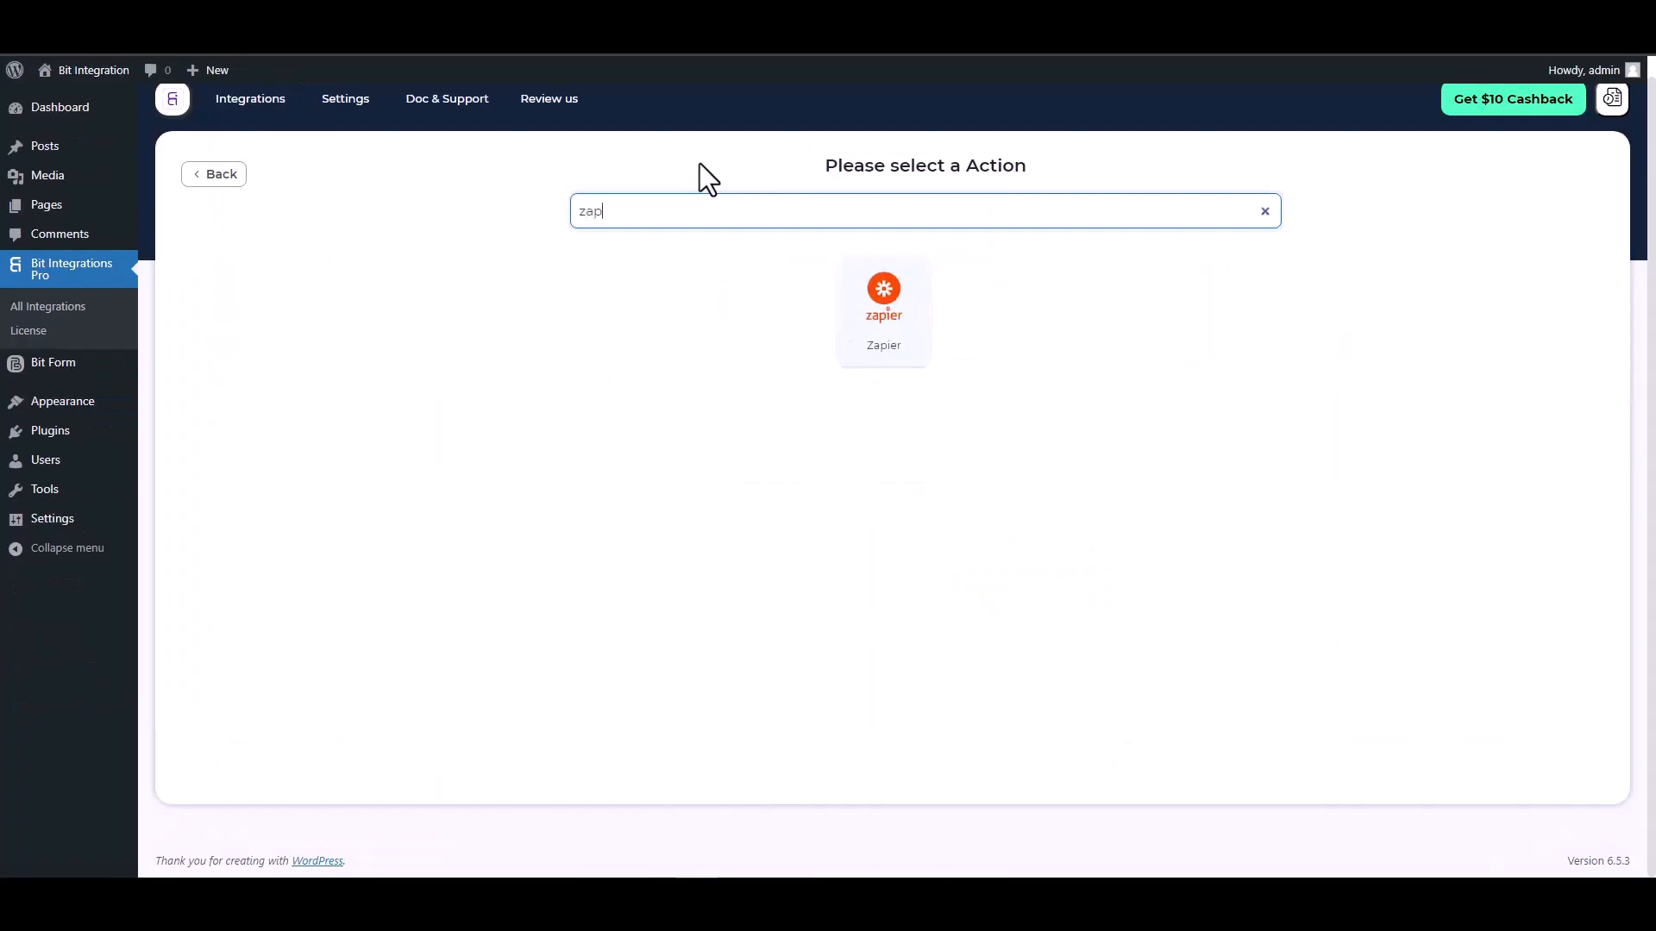
Choose Zapier as the integration's action and create a new Zap in the Zapier dashboard
click(880, 306)
click(337, 401)
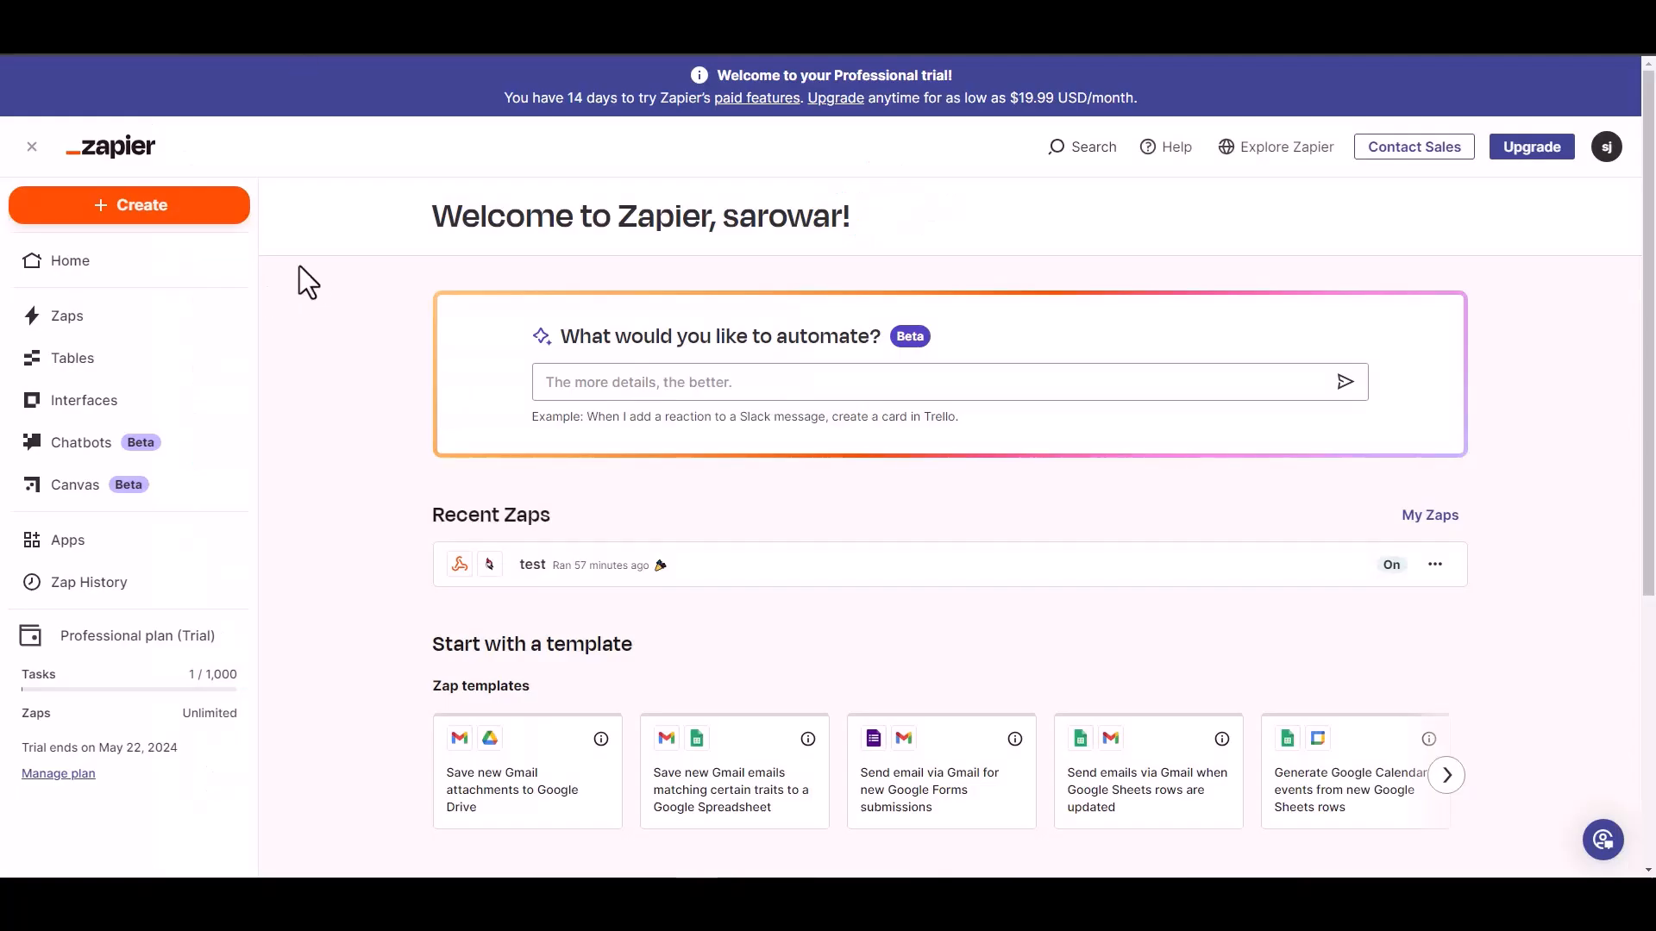
click(154, 214)
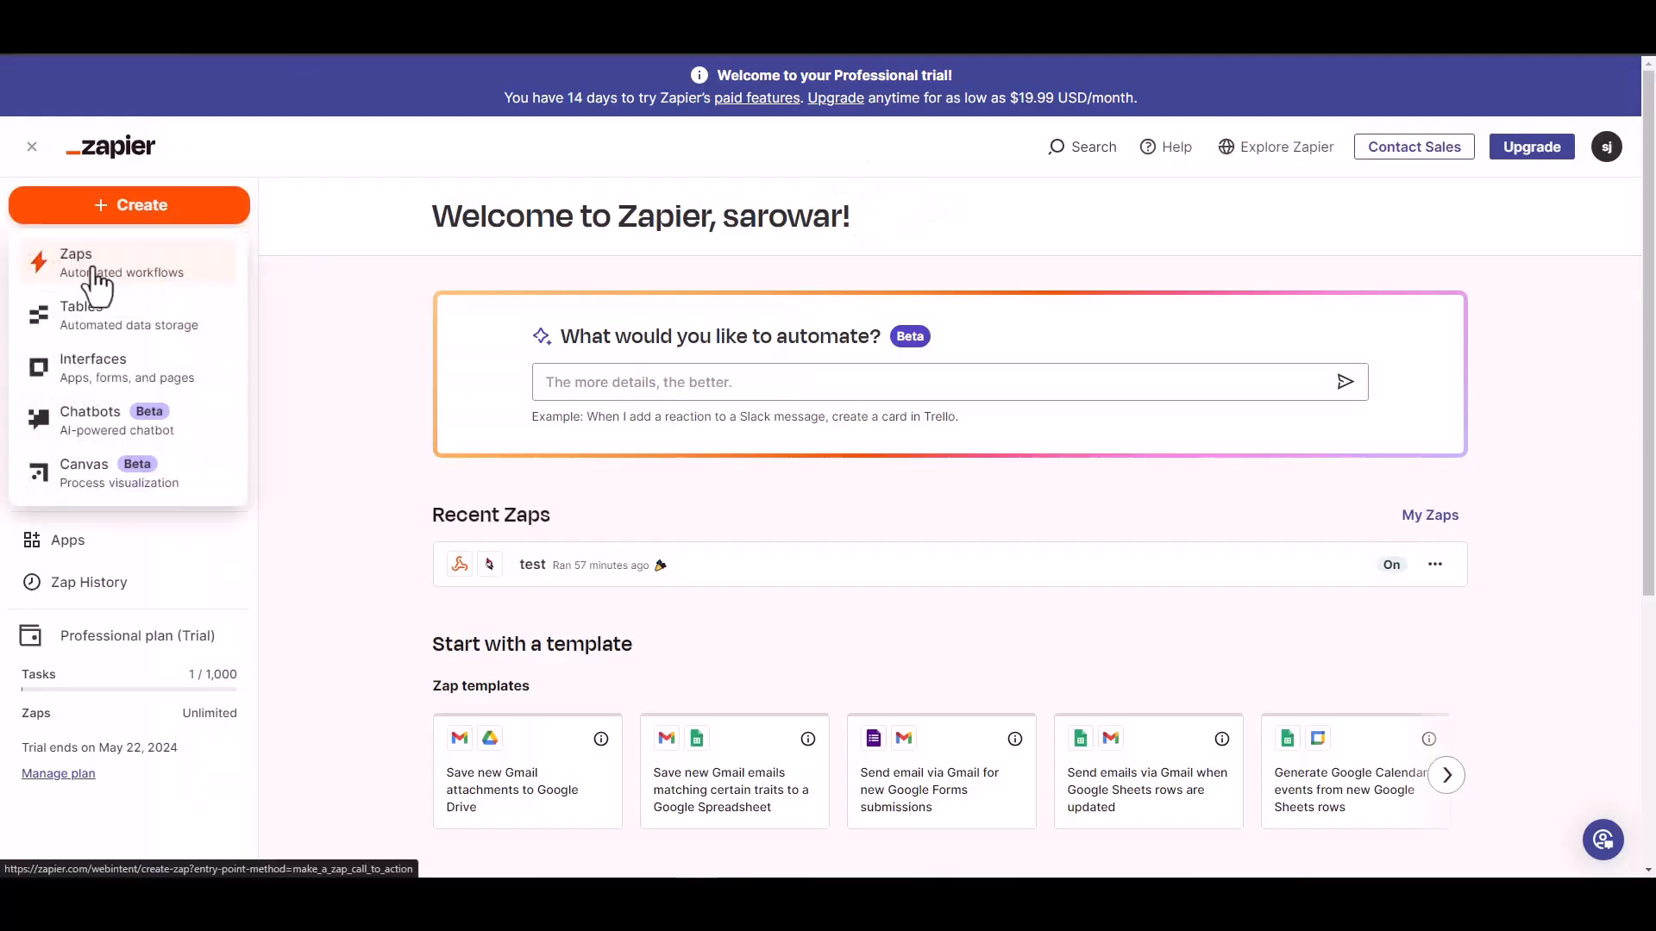
click(90, 278)
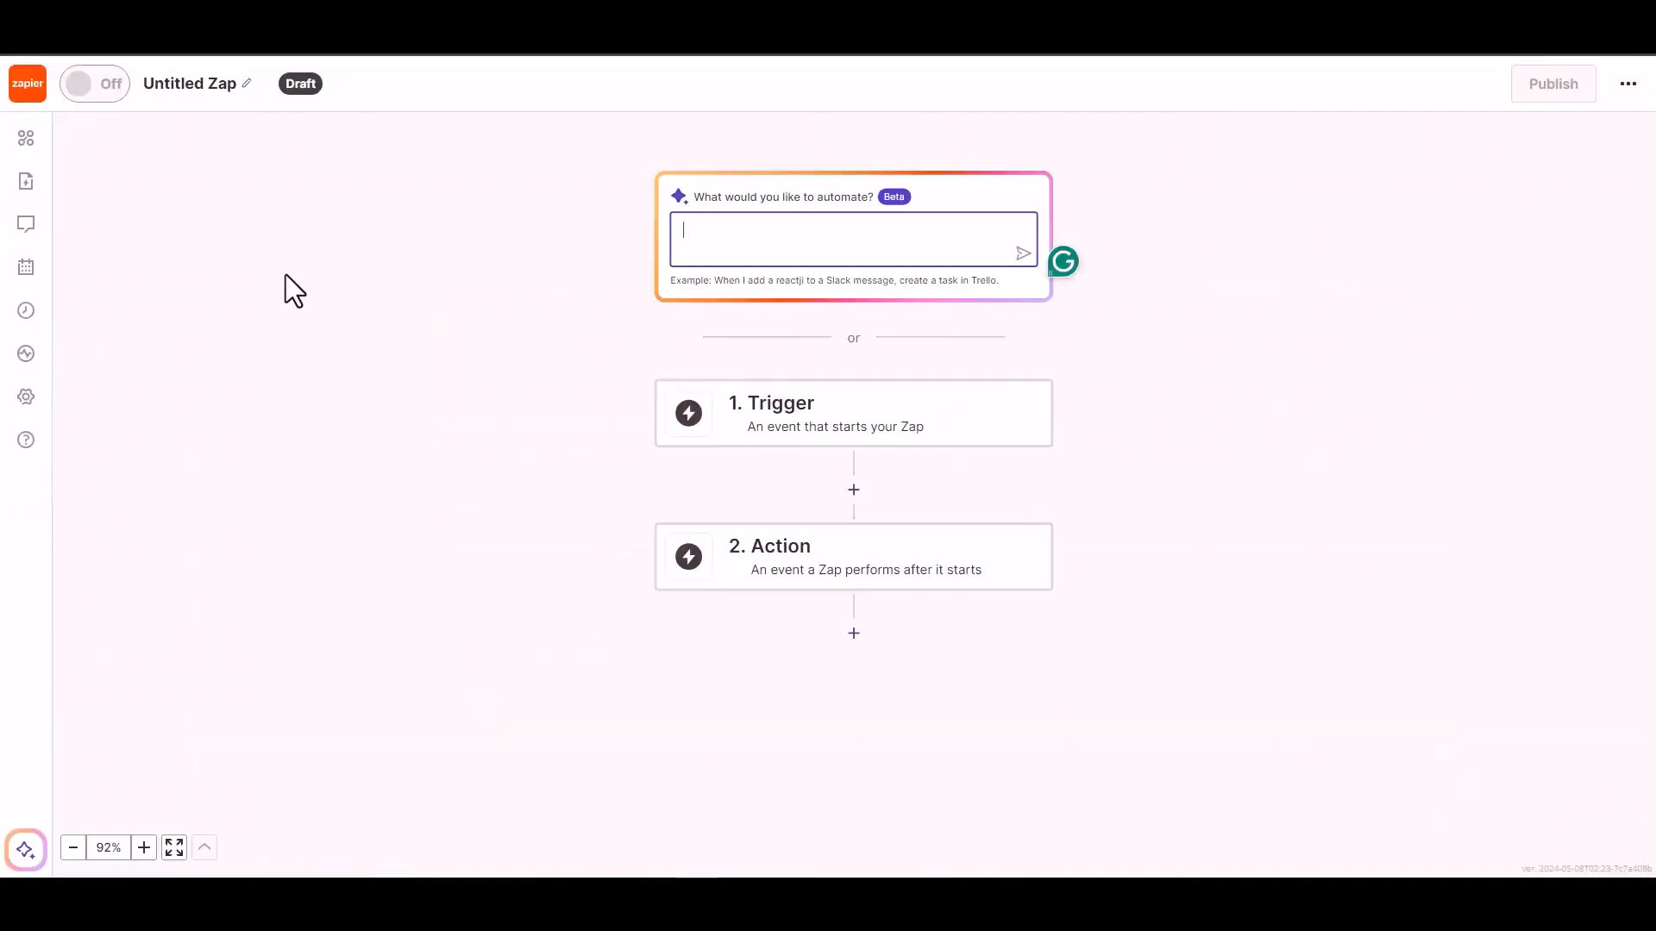
Set the Zap's trigger to Webhooks by Zapier with the Catch Hook event
click(805, 426)
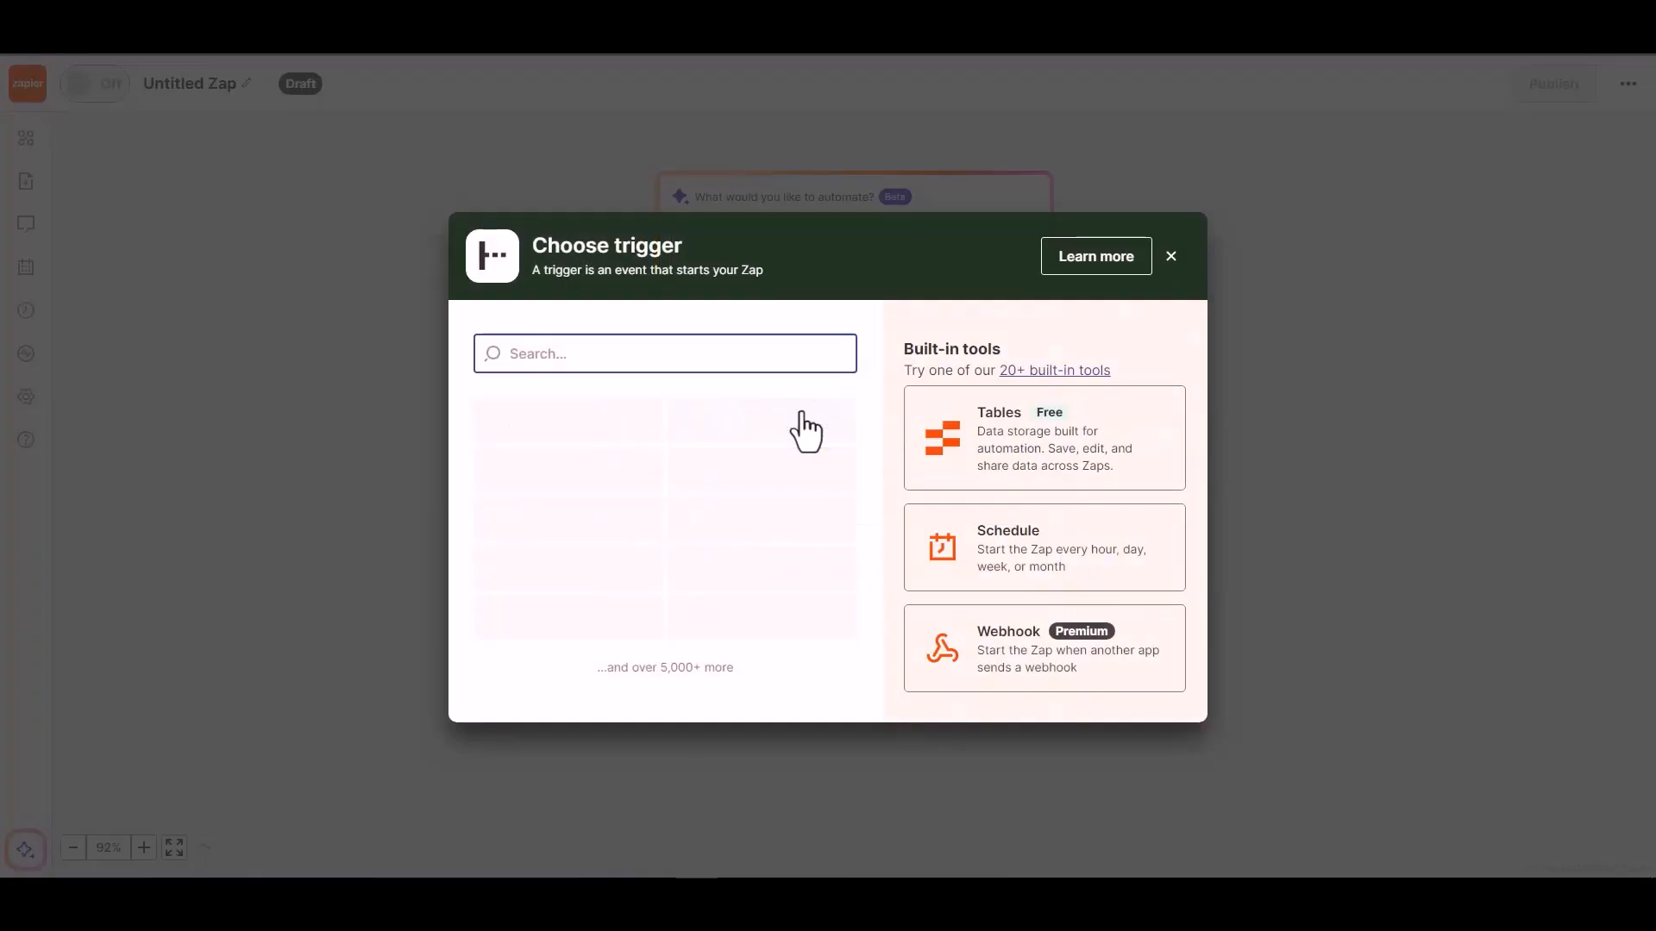
click(1007, 662)
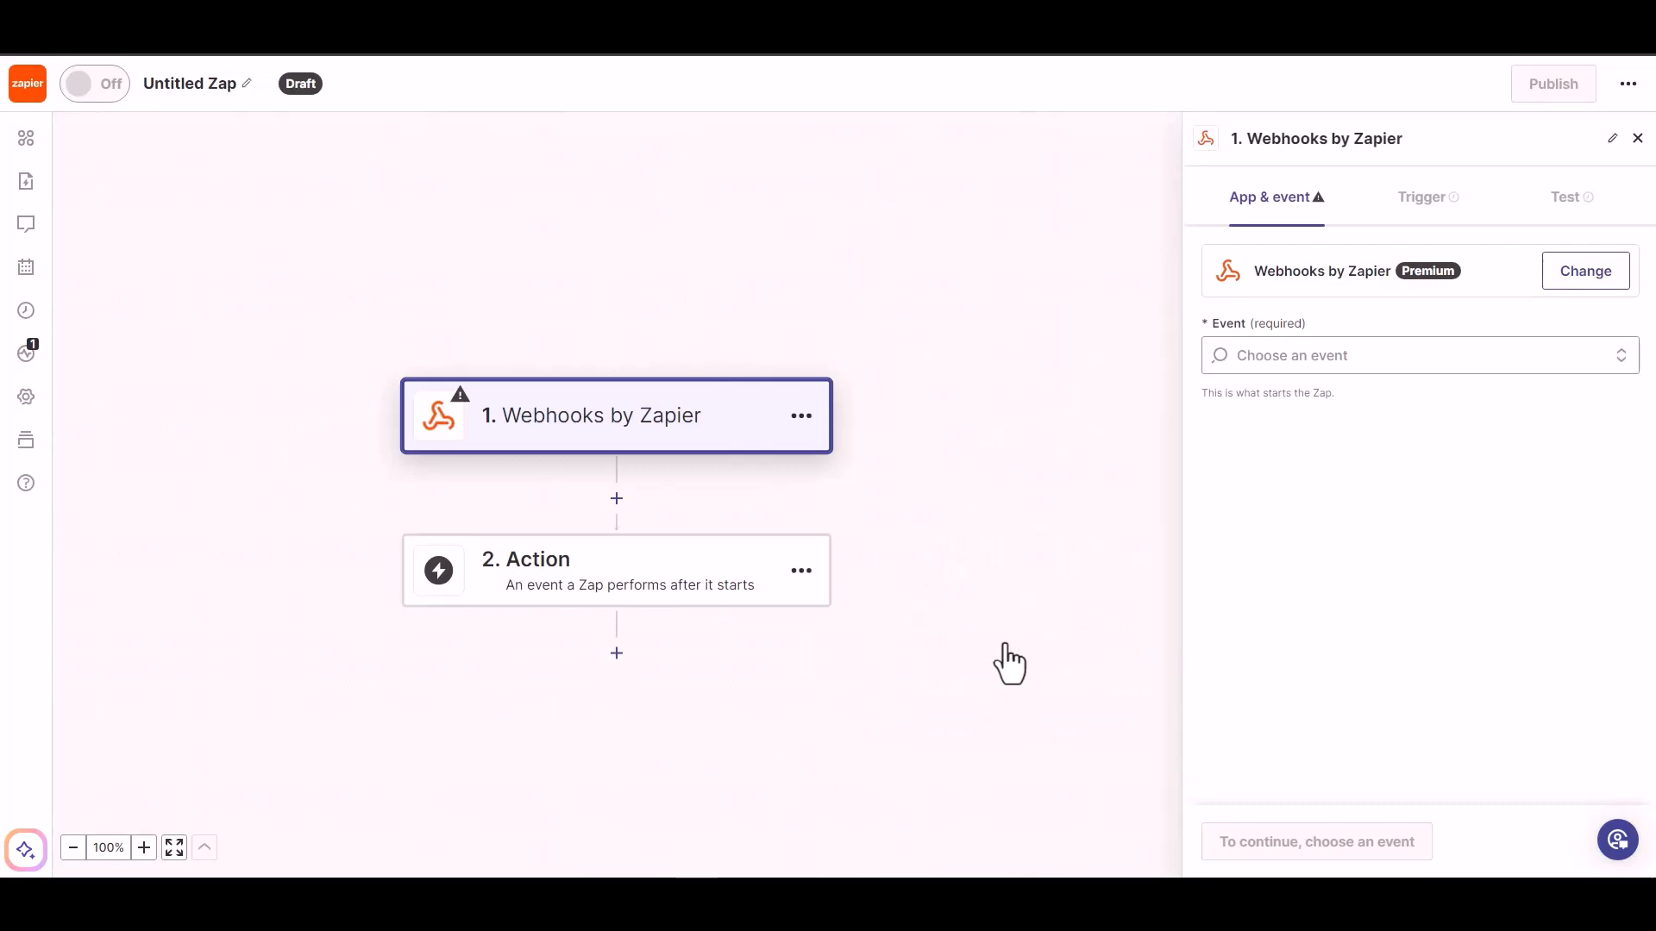
click(1333, 358)
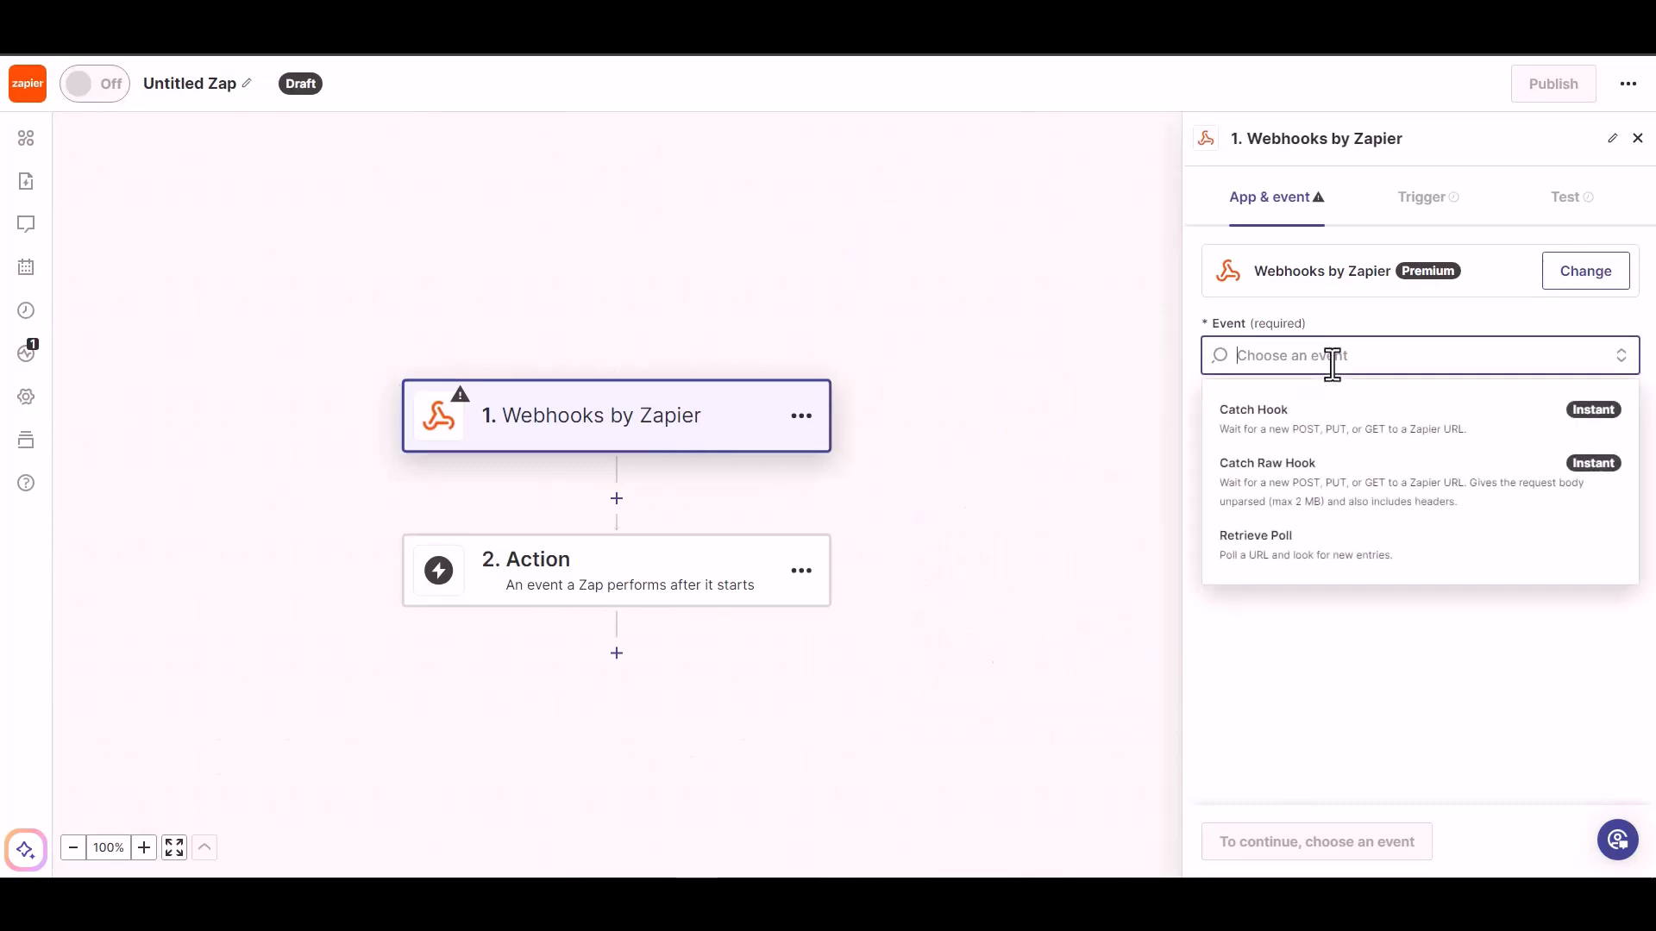
click(1321, 441)
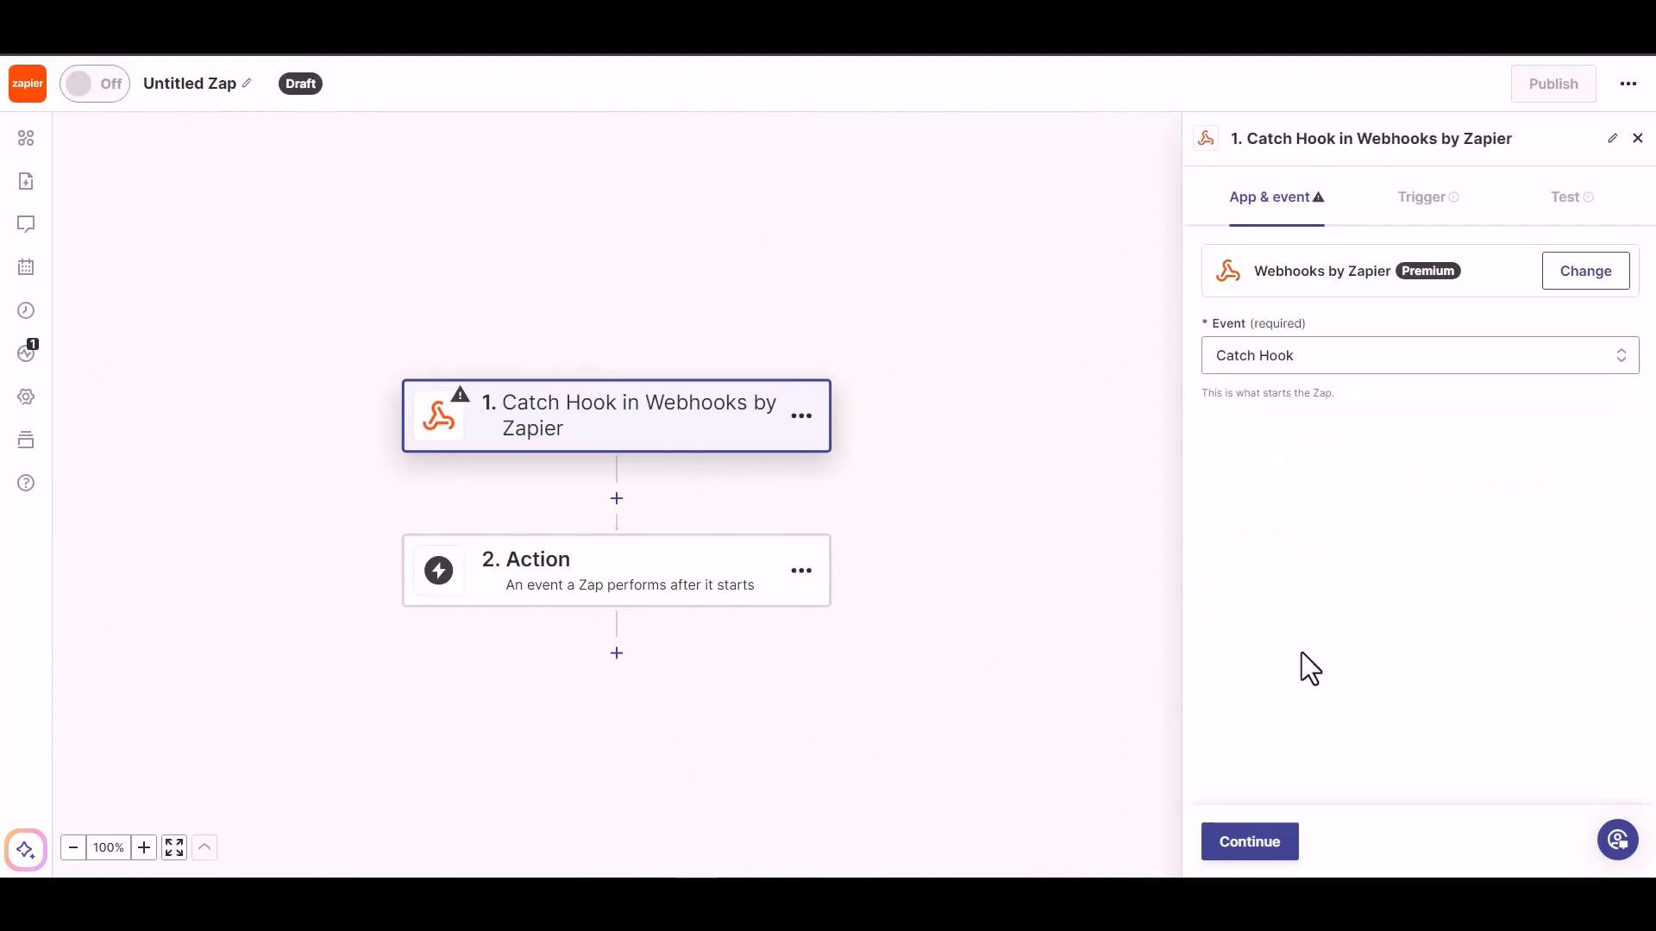
click(1249, 843)
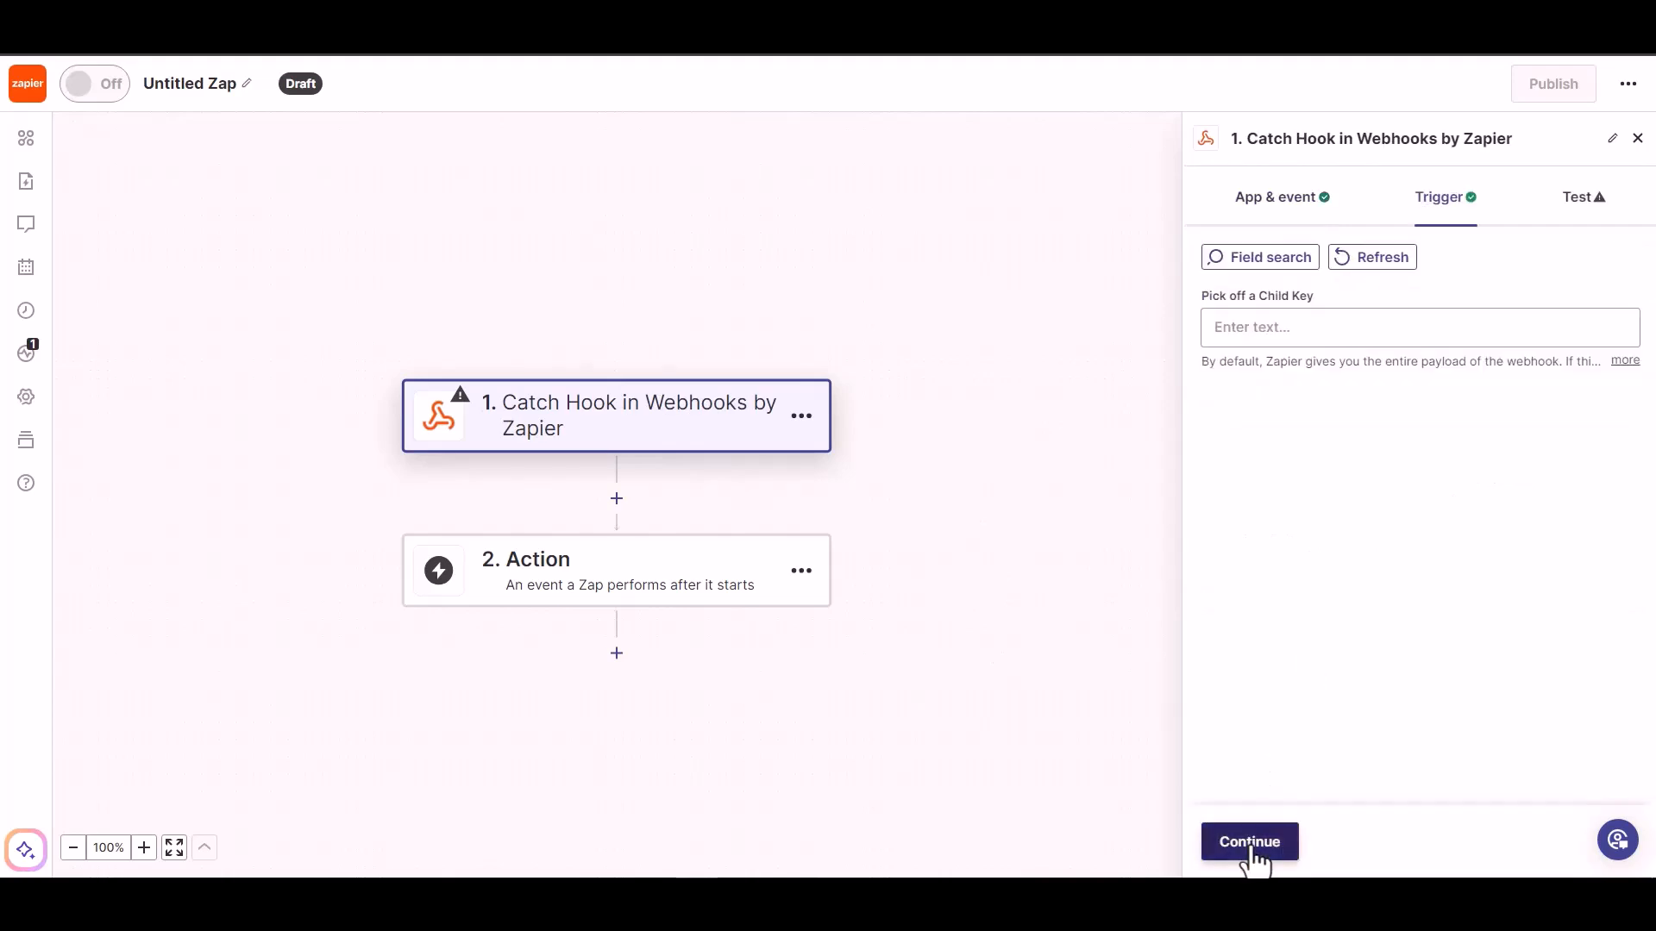
Leave the child key empty and copy the Zap's webhook URL into the Link field of the Bit Integrations Zapier settings
click(1250, 843)
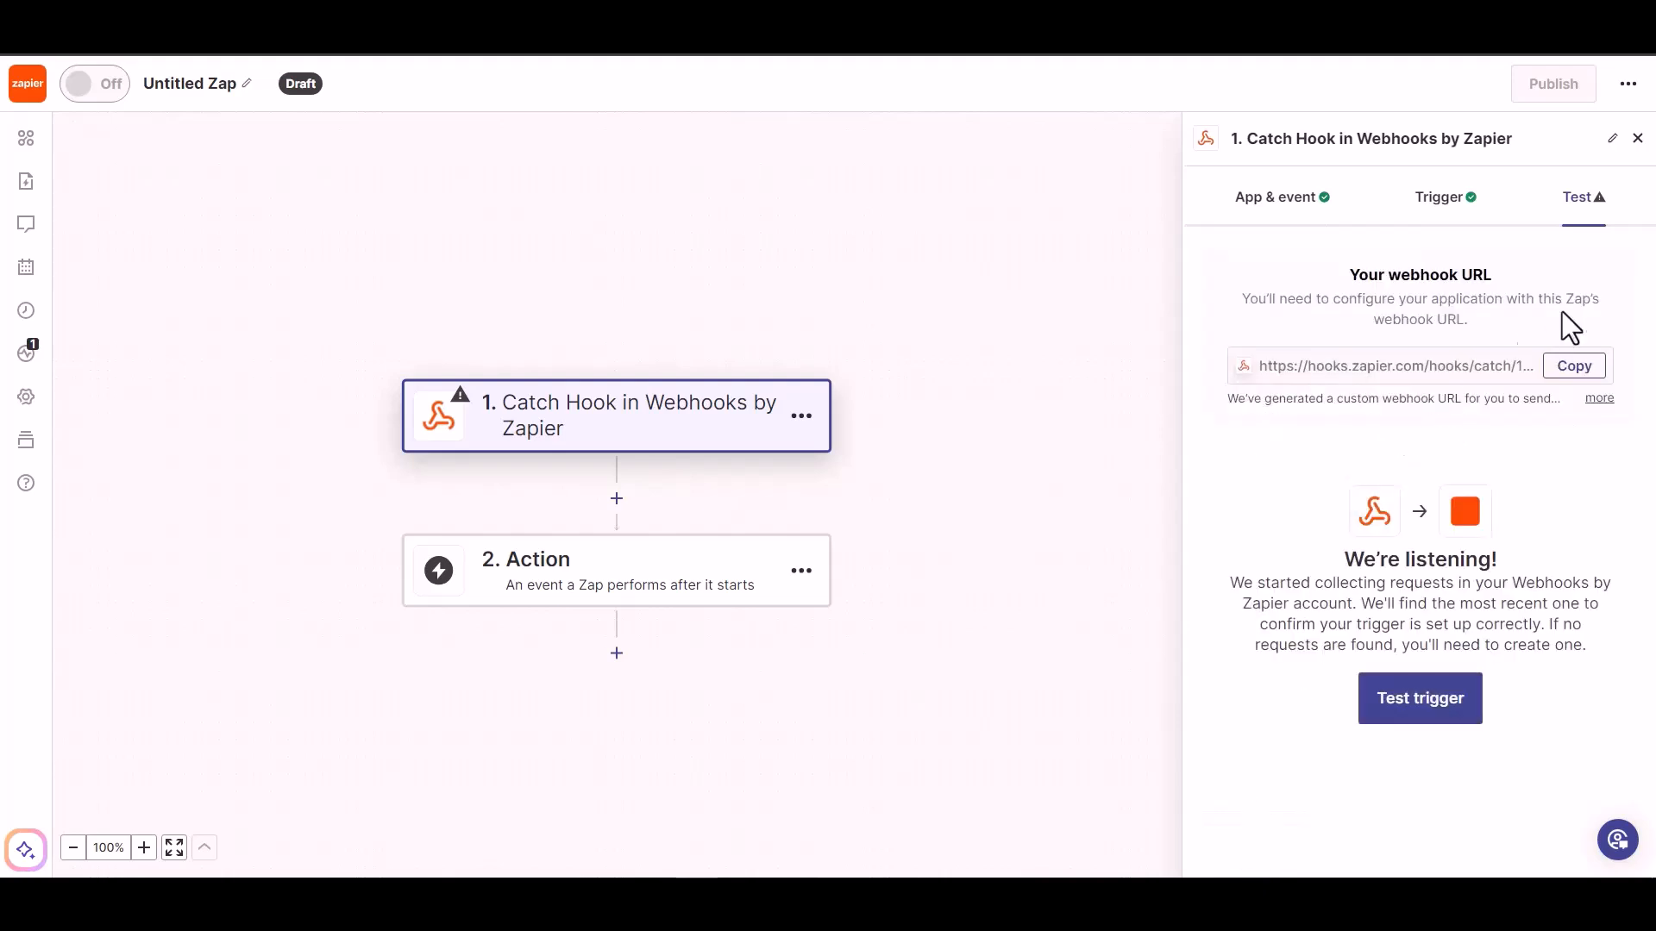
click(1571, 368)
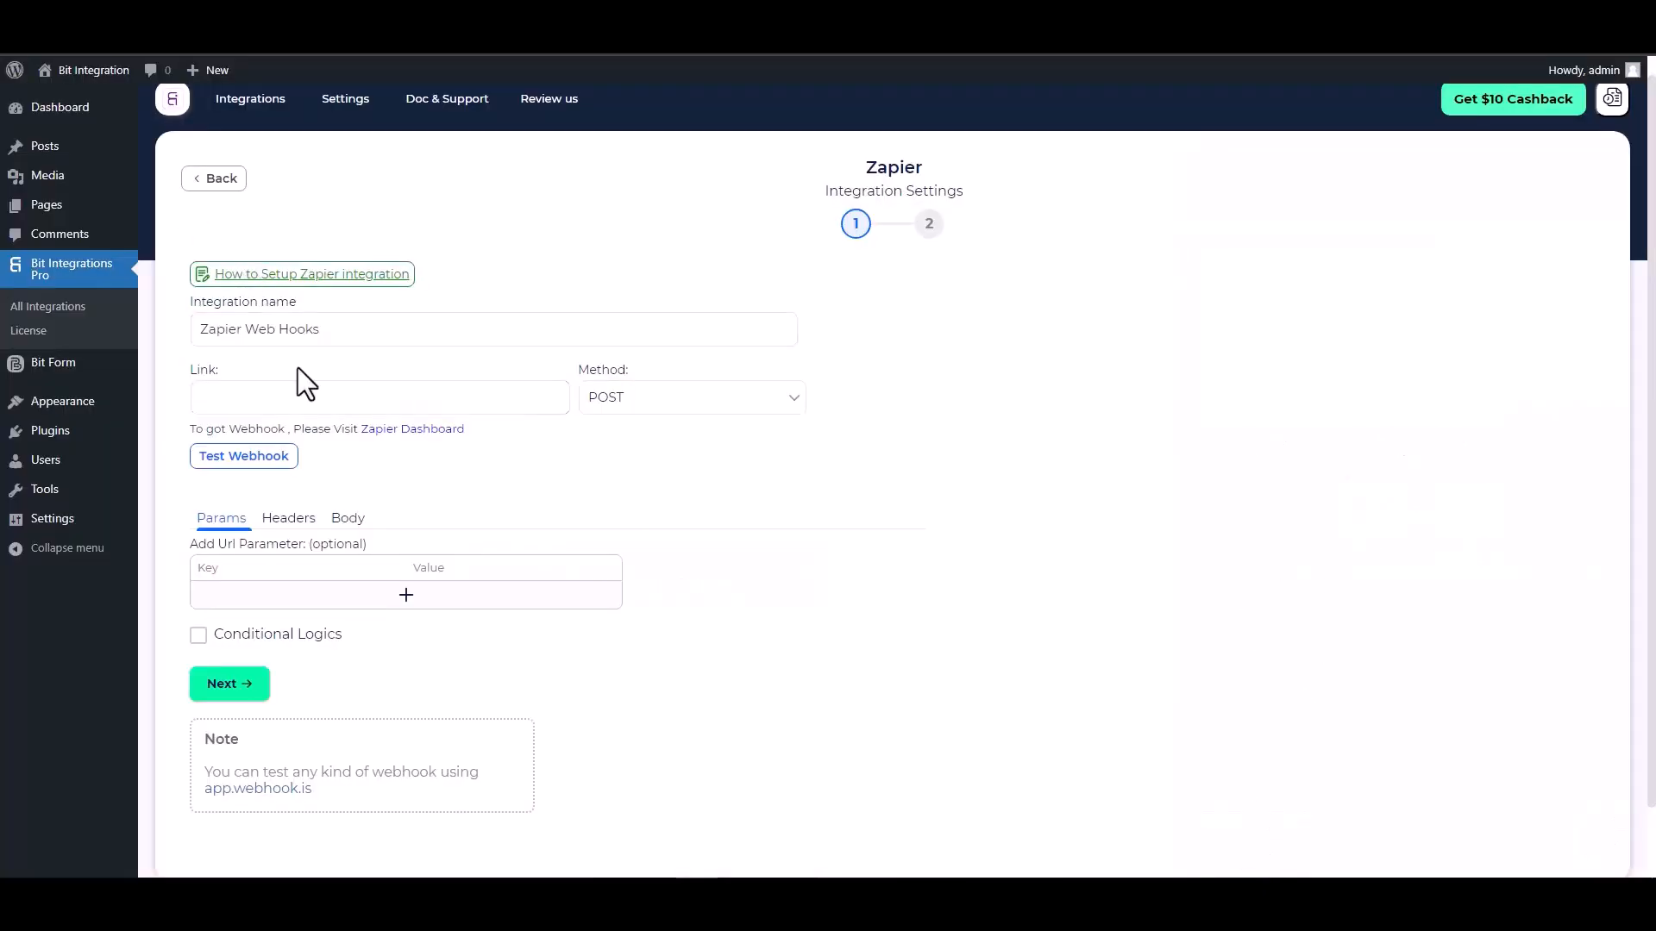
click(304, 397)
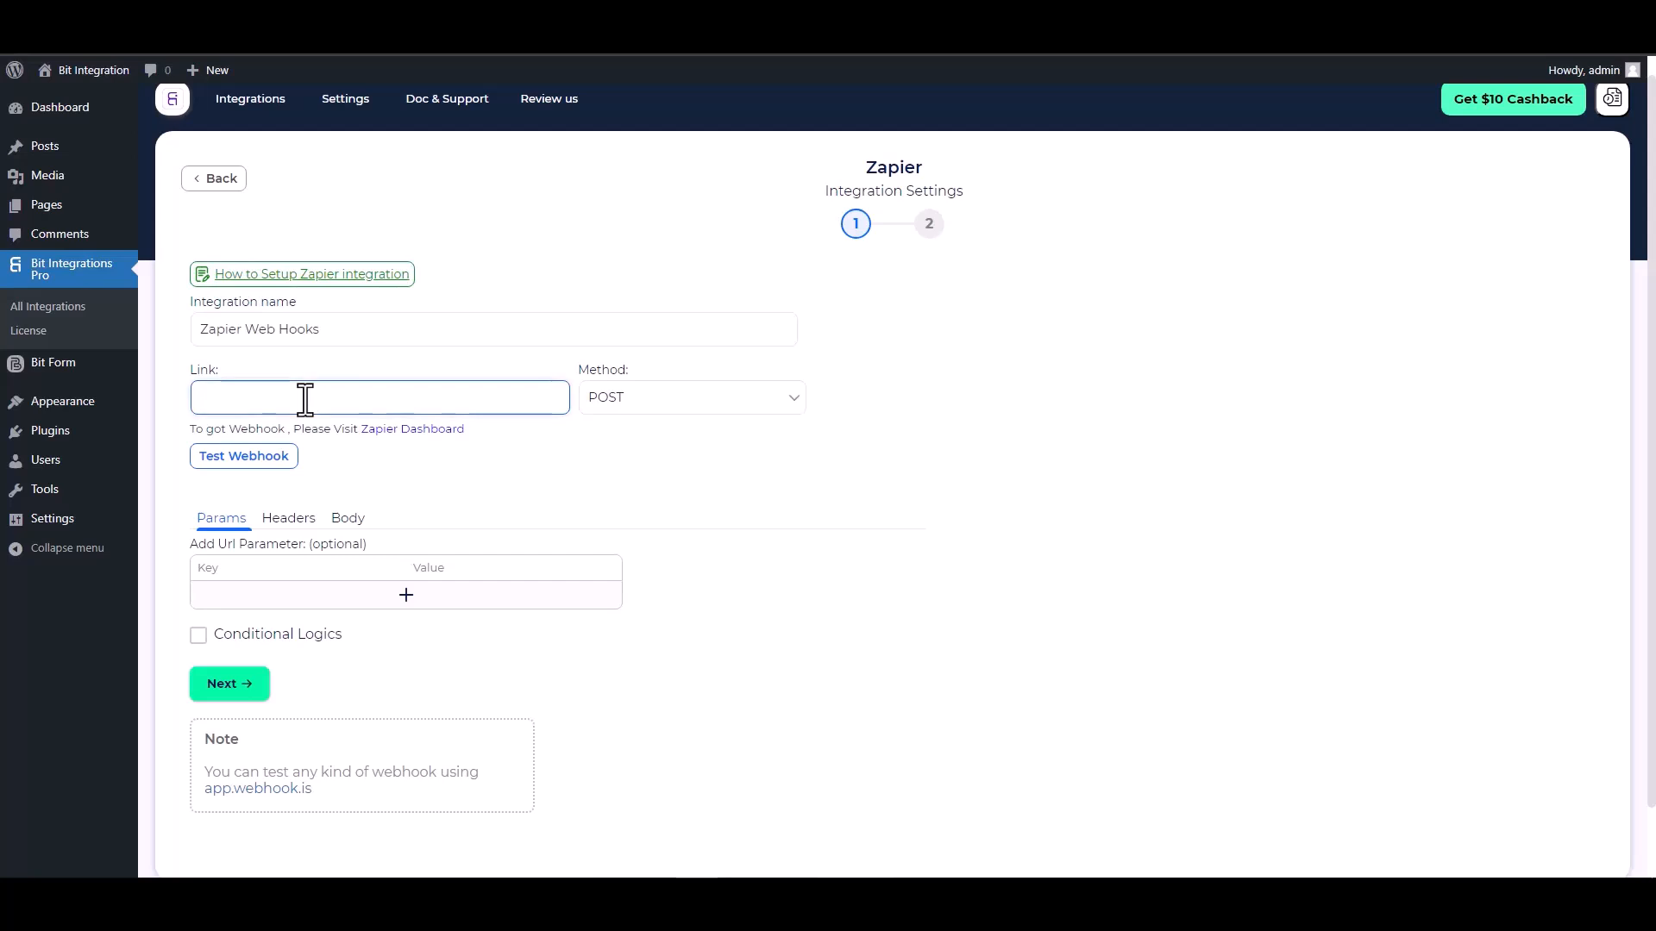
key(ctrl+v)
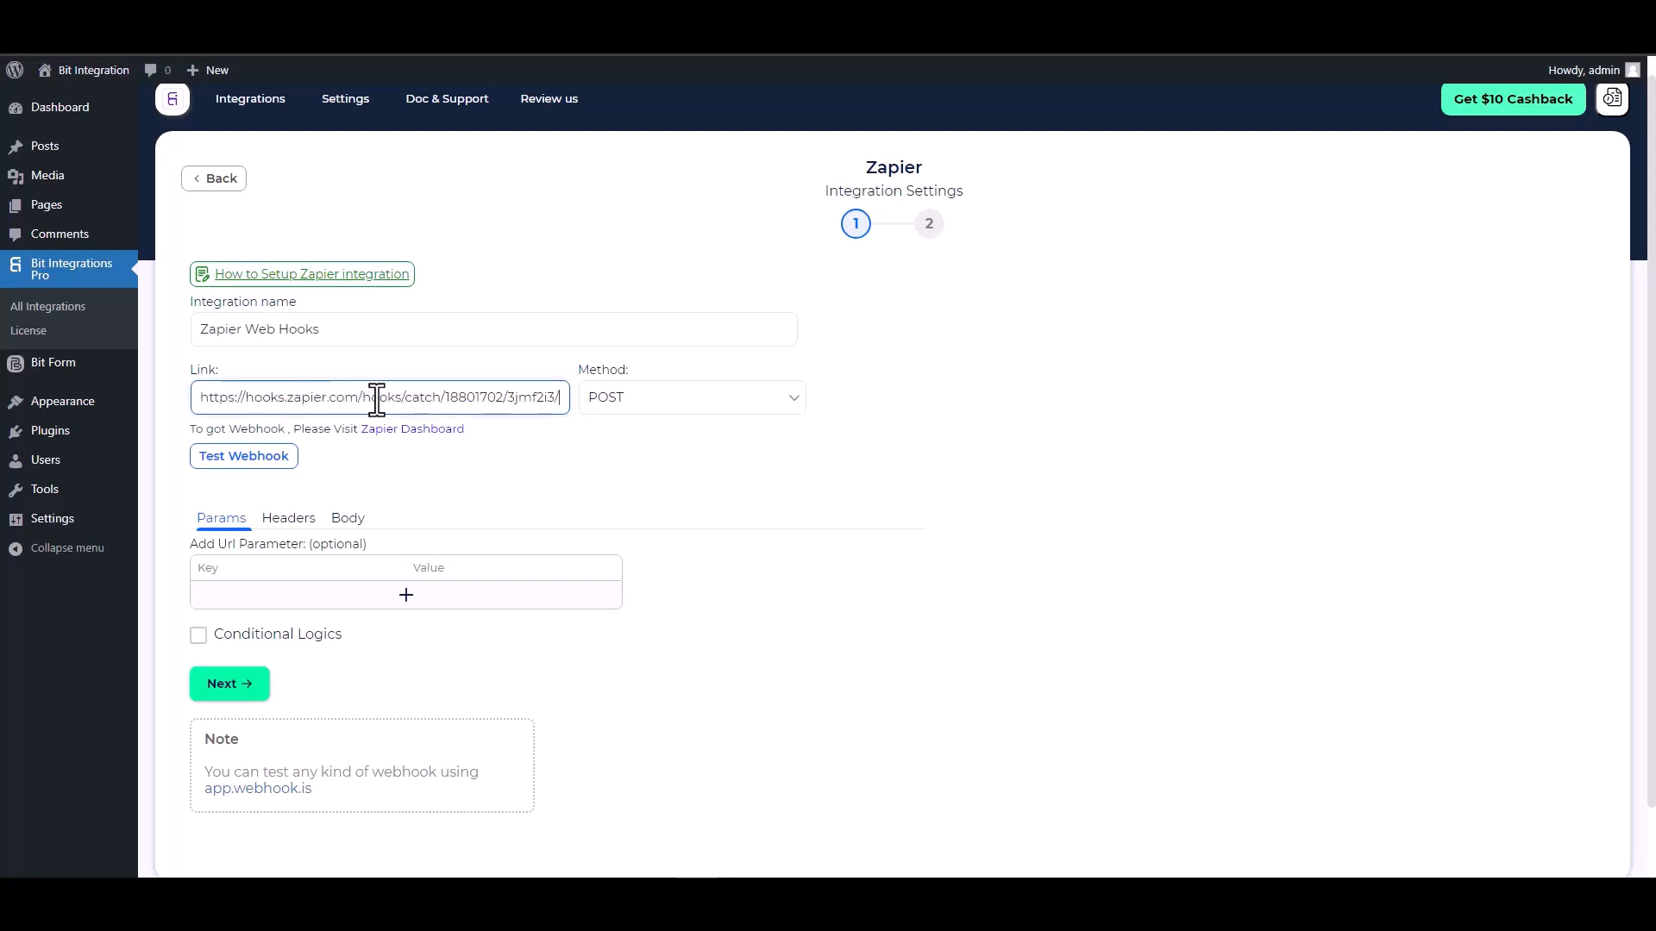
Send all data in the request body as application/json, with the keys First Name, Email, Phone and Last Name
click(346, 520)
click(280, 552)
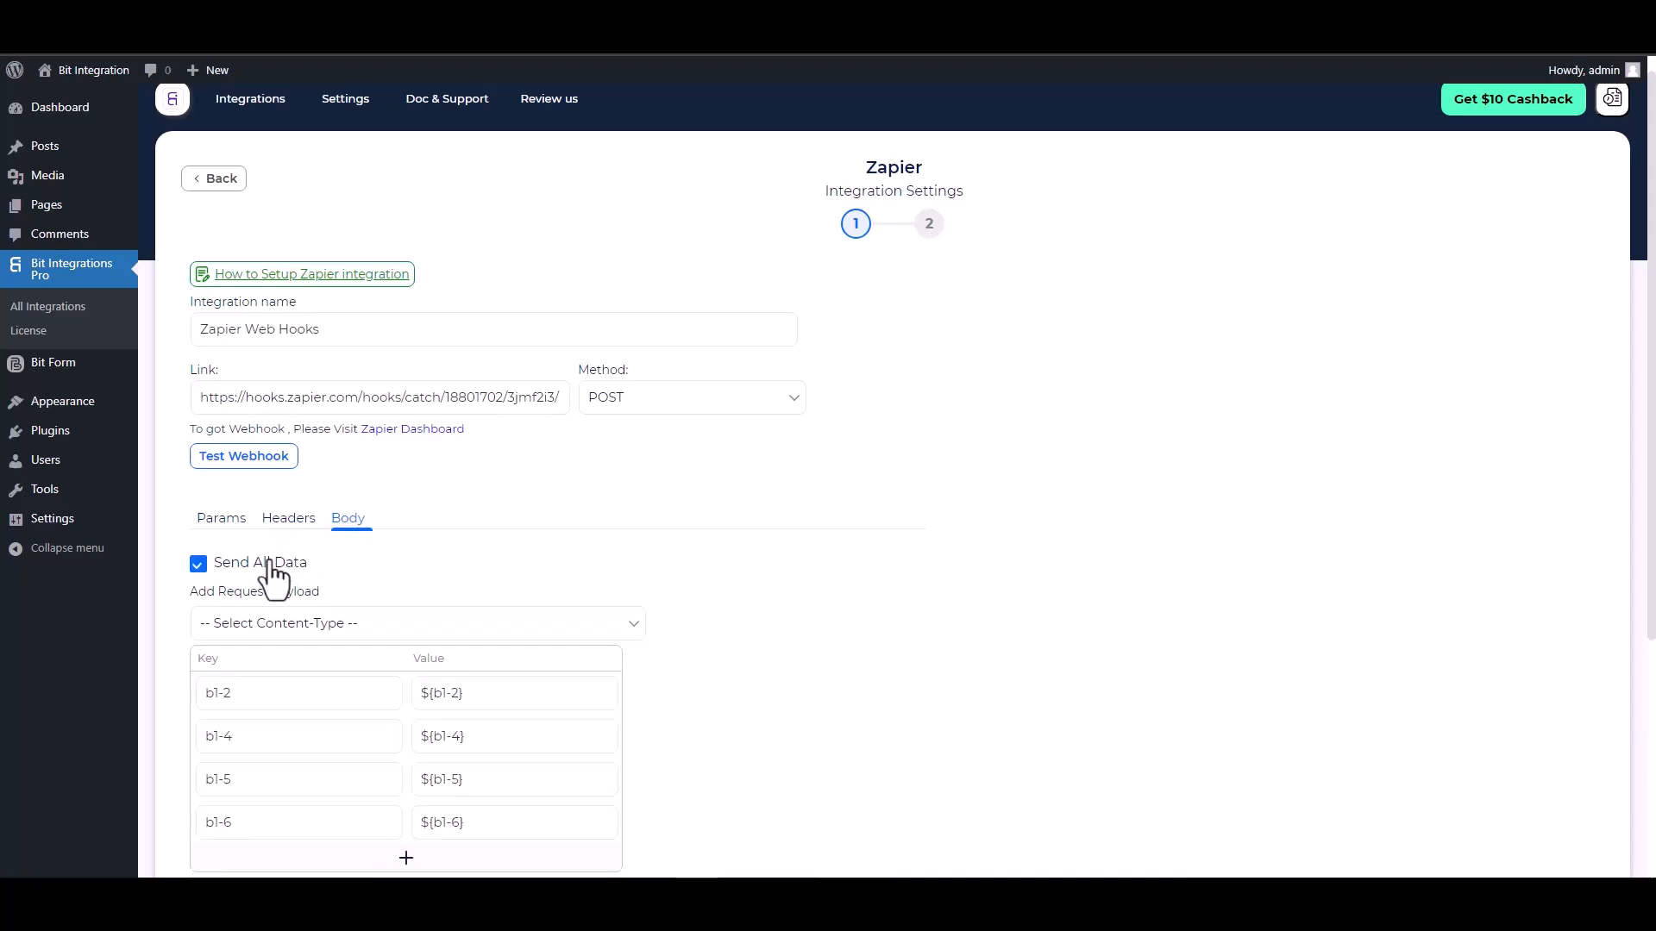
scroll(369, 443, down, 2)
click(406, 455)
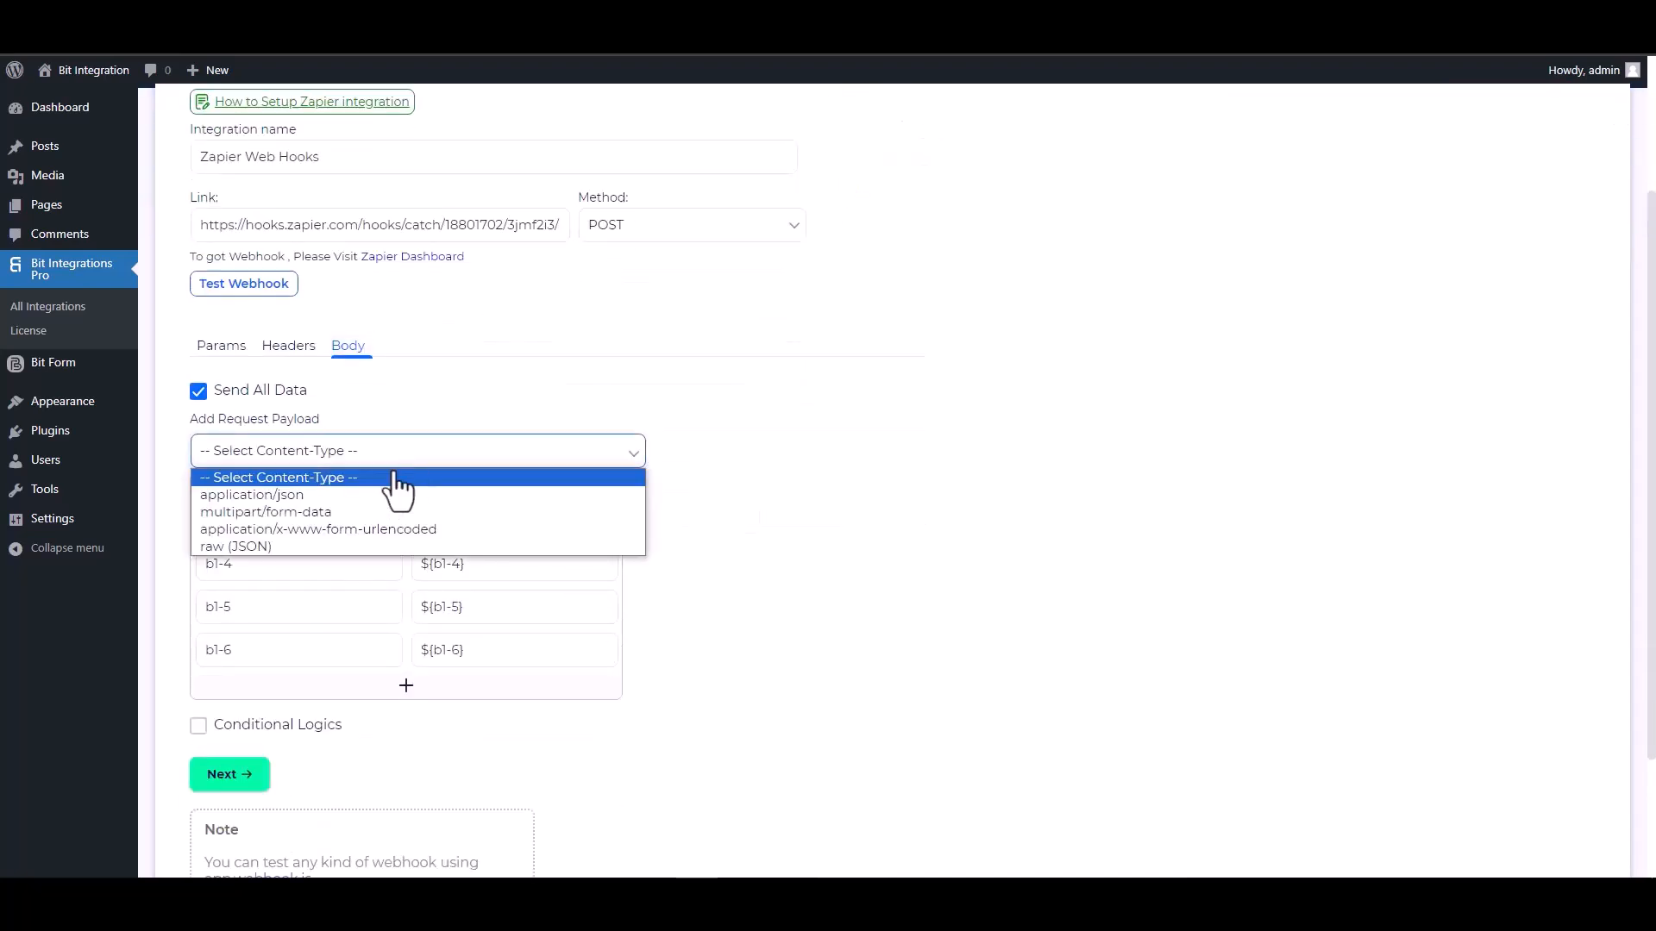
click(312, 498)
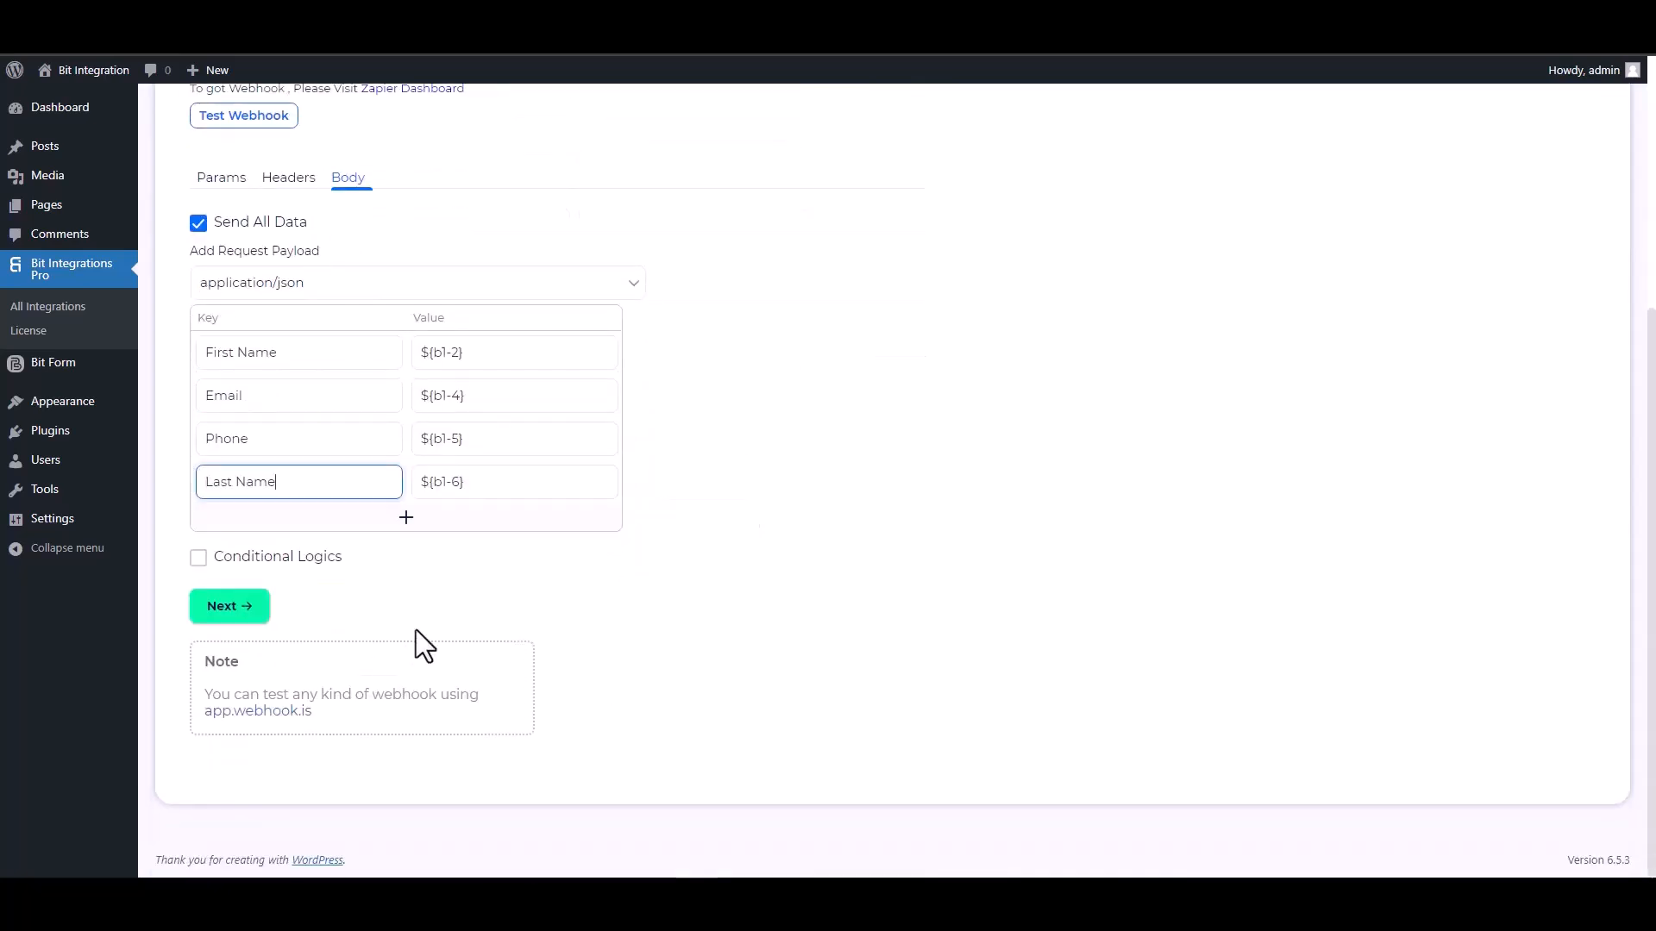
click(232, 560)
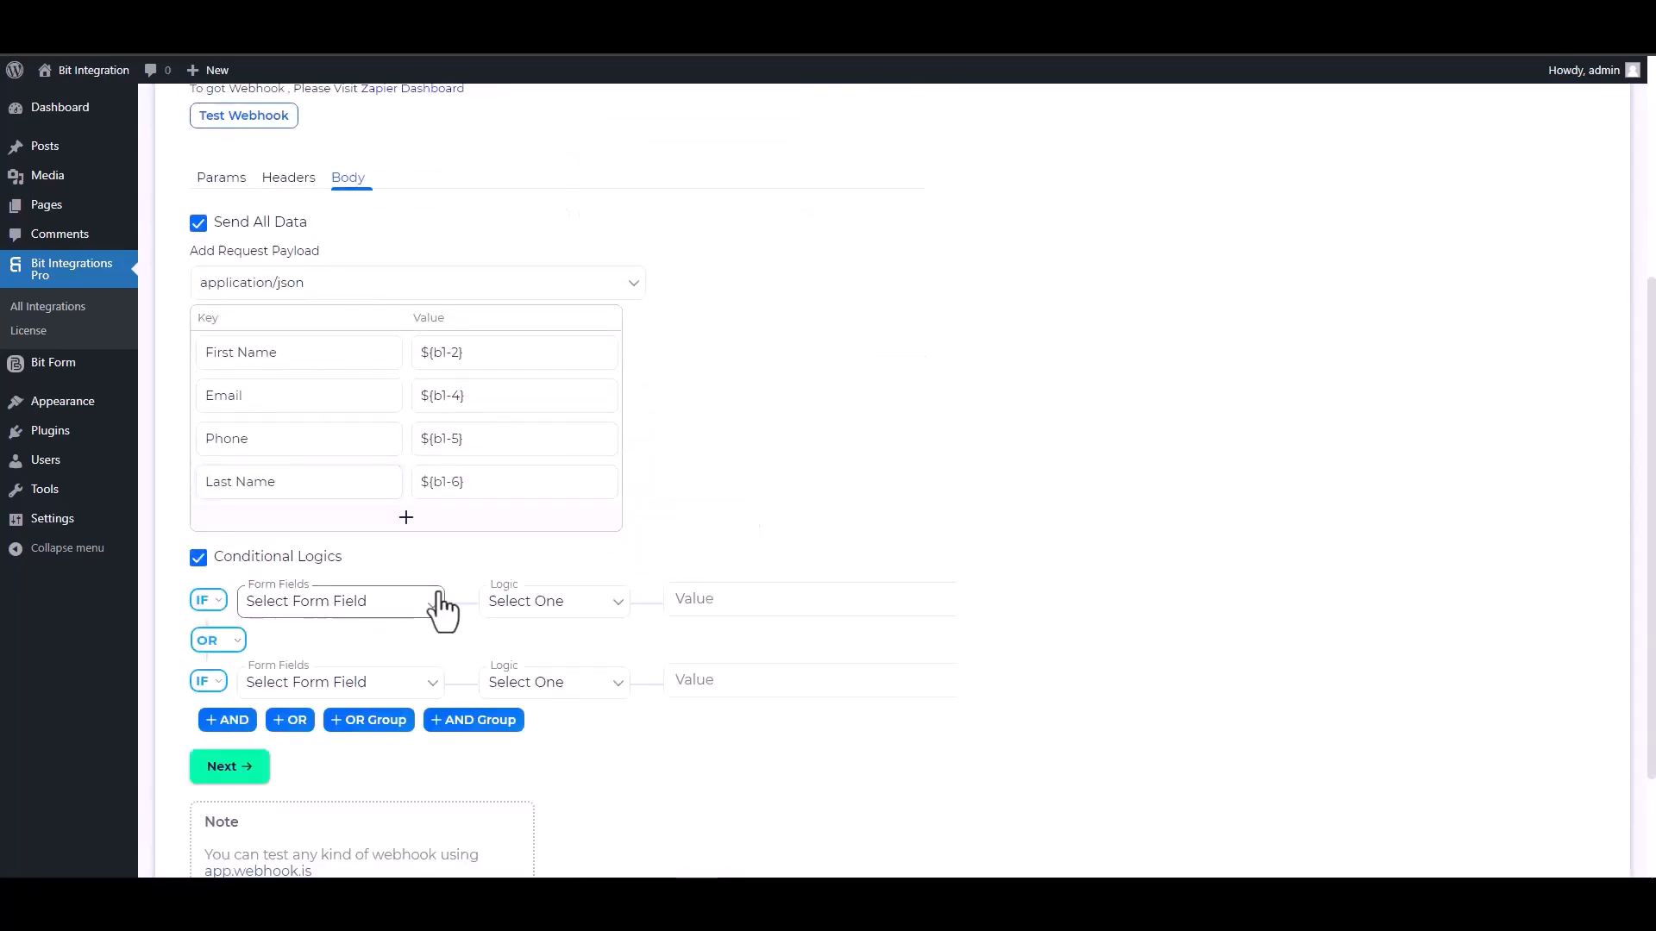
Turn off Conditional Logics for the integration and run a test of the webhook
scroll(535, 618, down, 2)
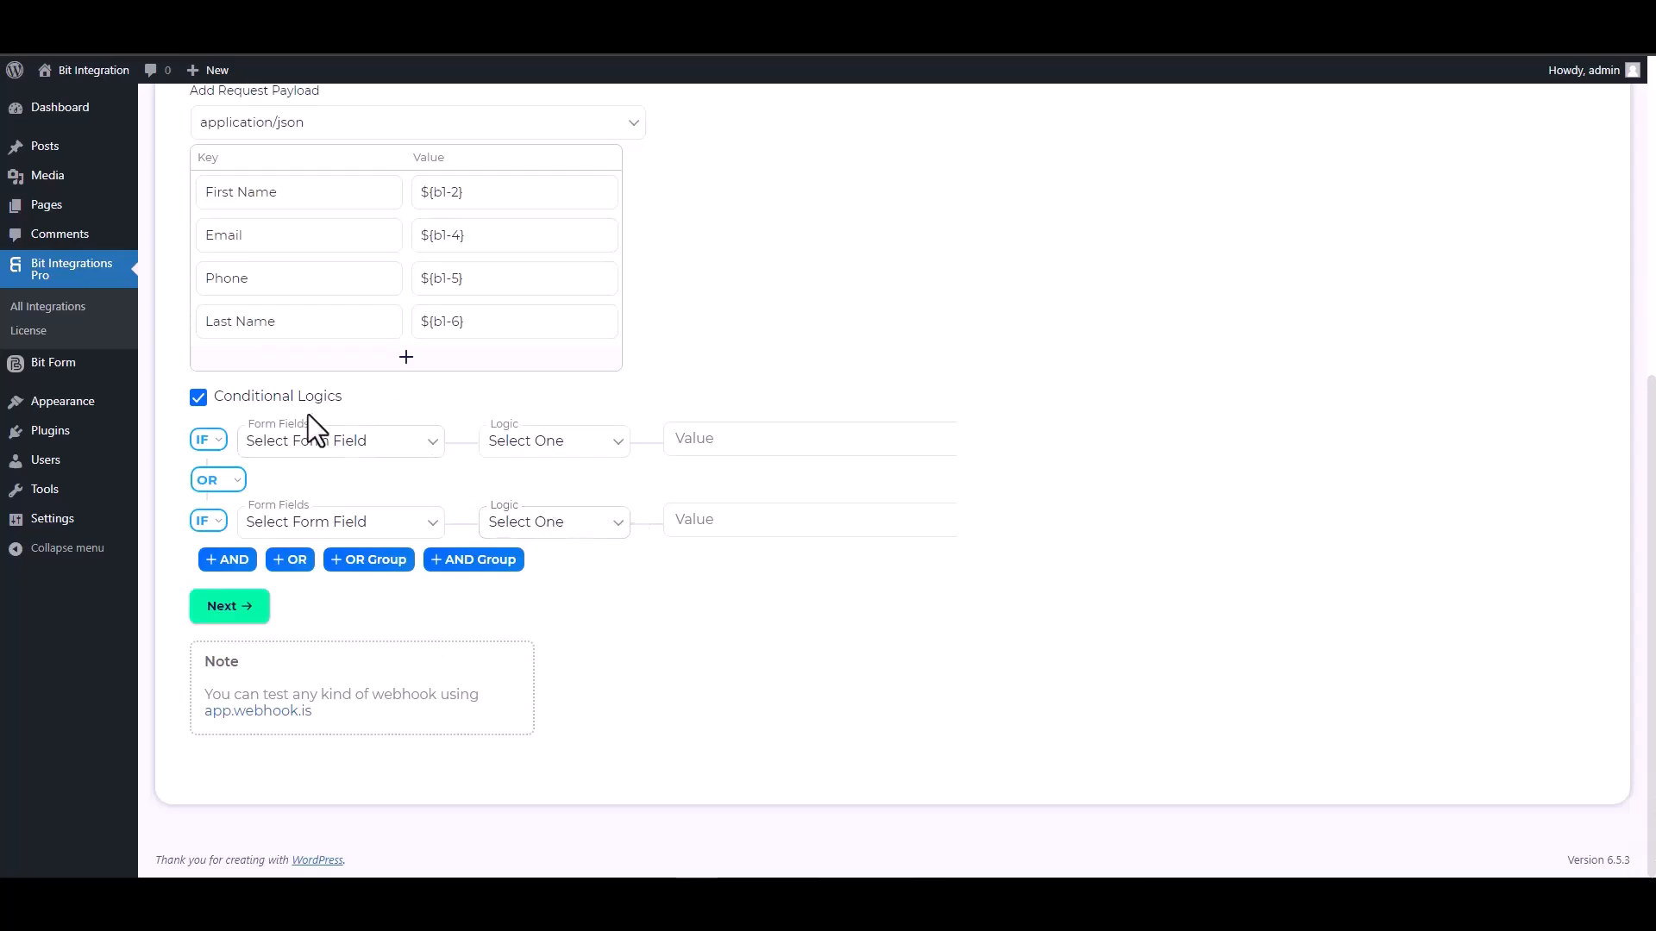
click(199, 402)
scroll(754, 521, up, 5)
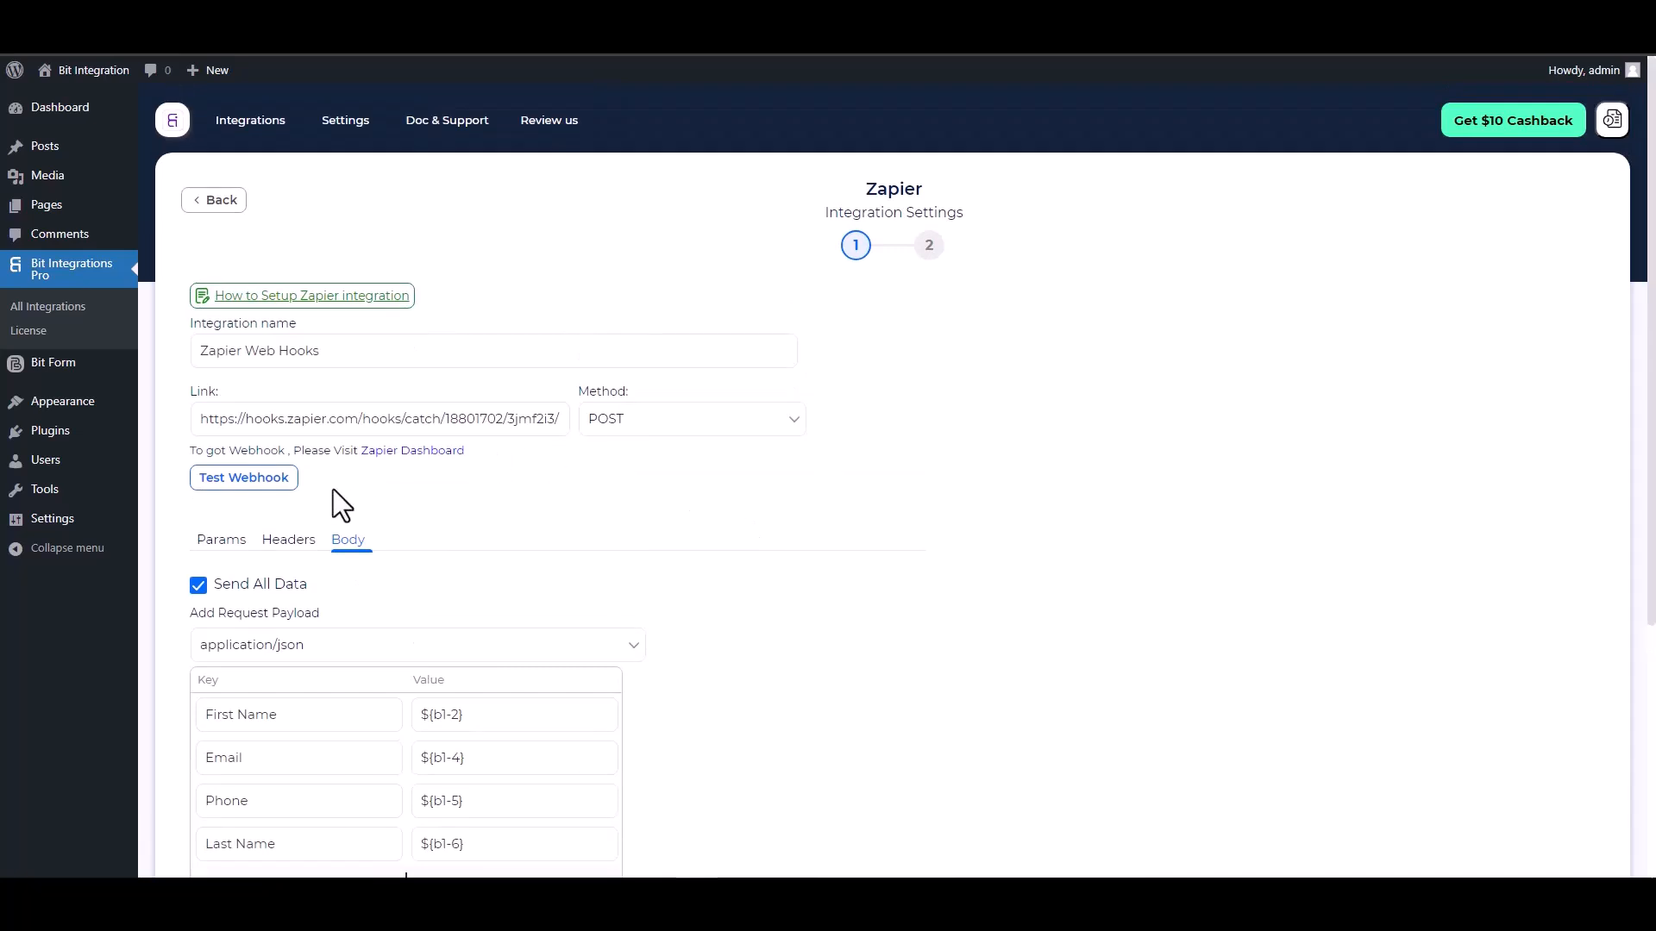
click(307, 487)
Proceed to the second stage of the Zapier integration settings
scroll(684, 543, down, 1)
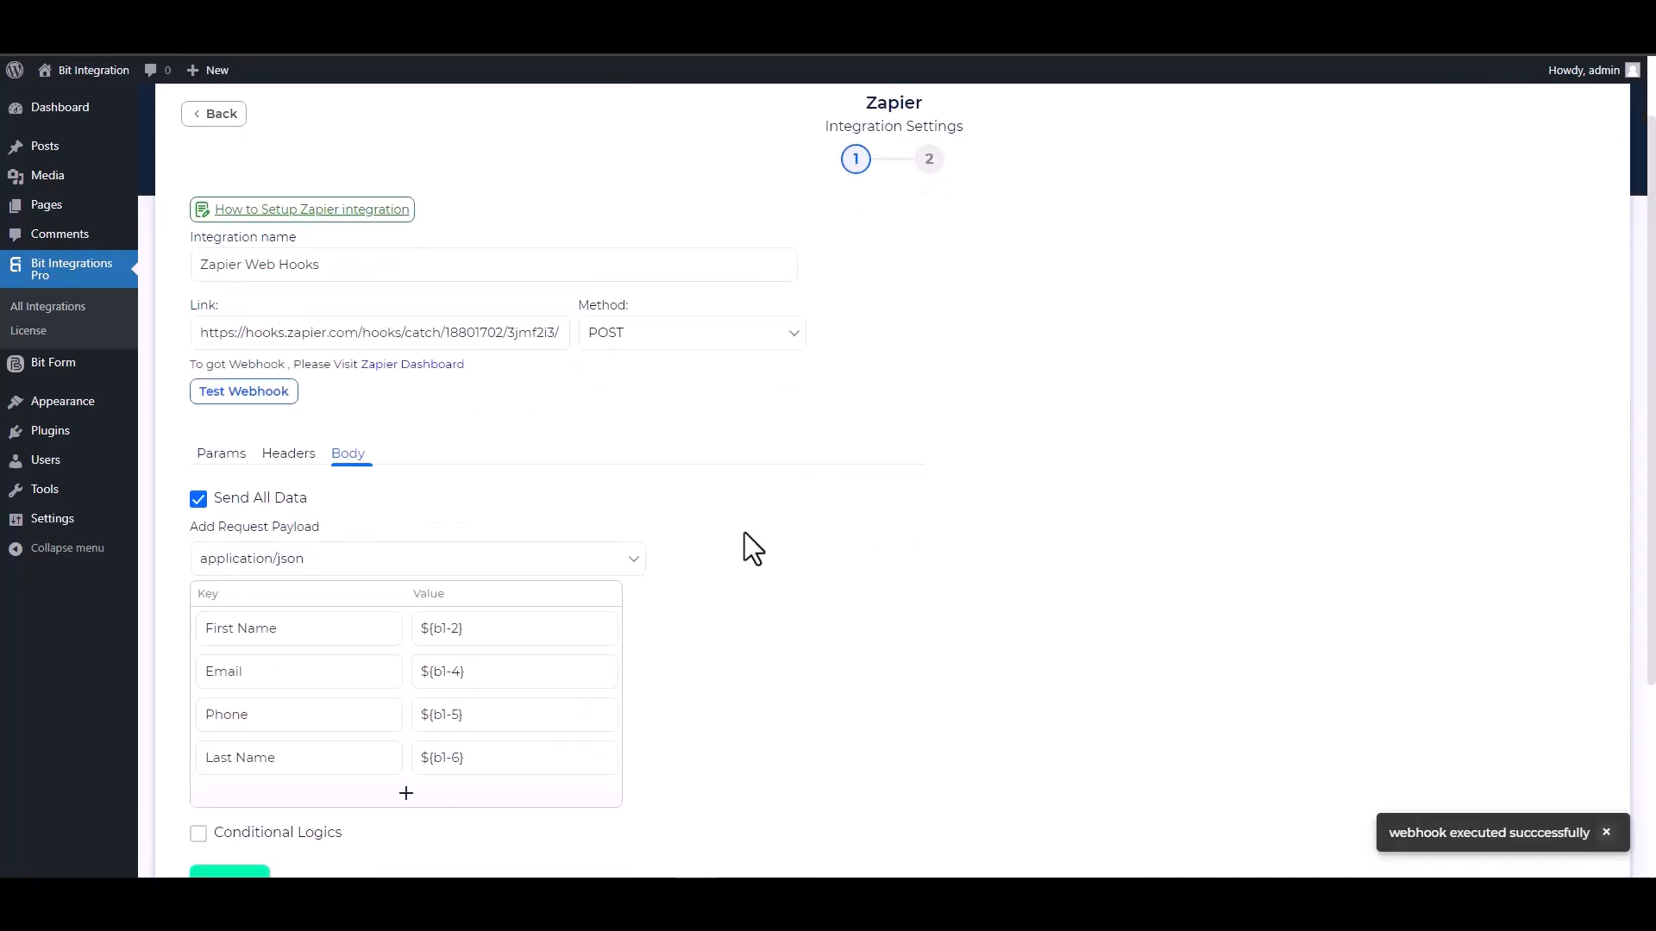
scroll(743, 547, down, 1)
click(265, 814)
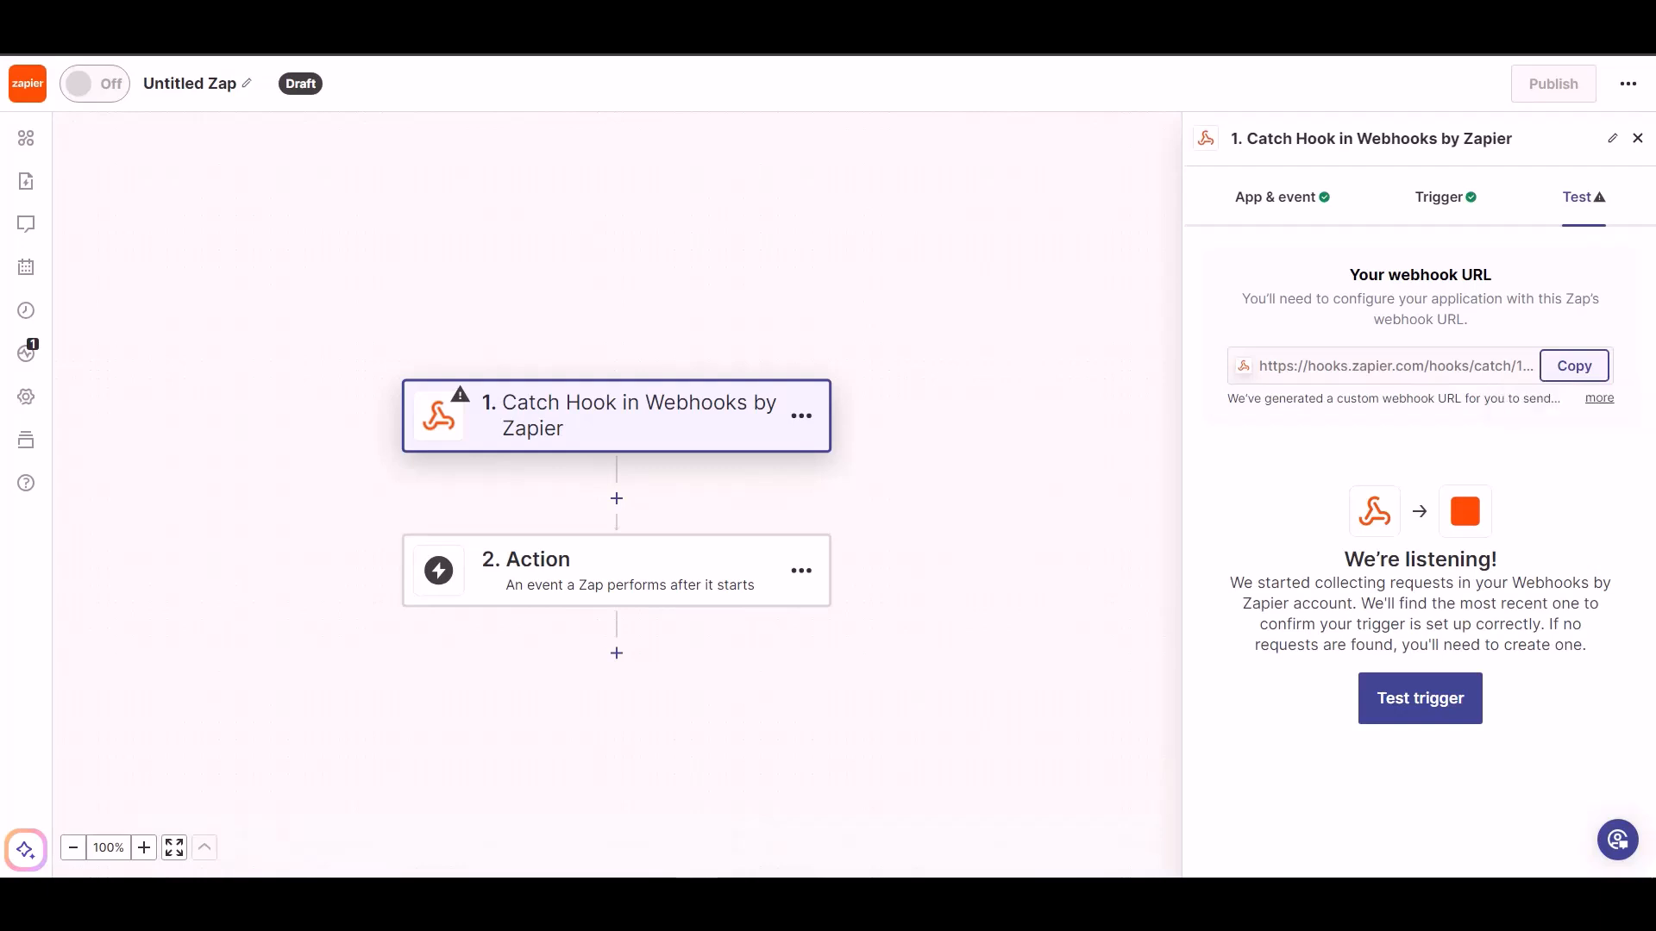
Test the Catch Hook trigger in Zapier and continue with the request A record
click(1405, 717)
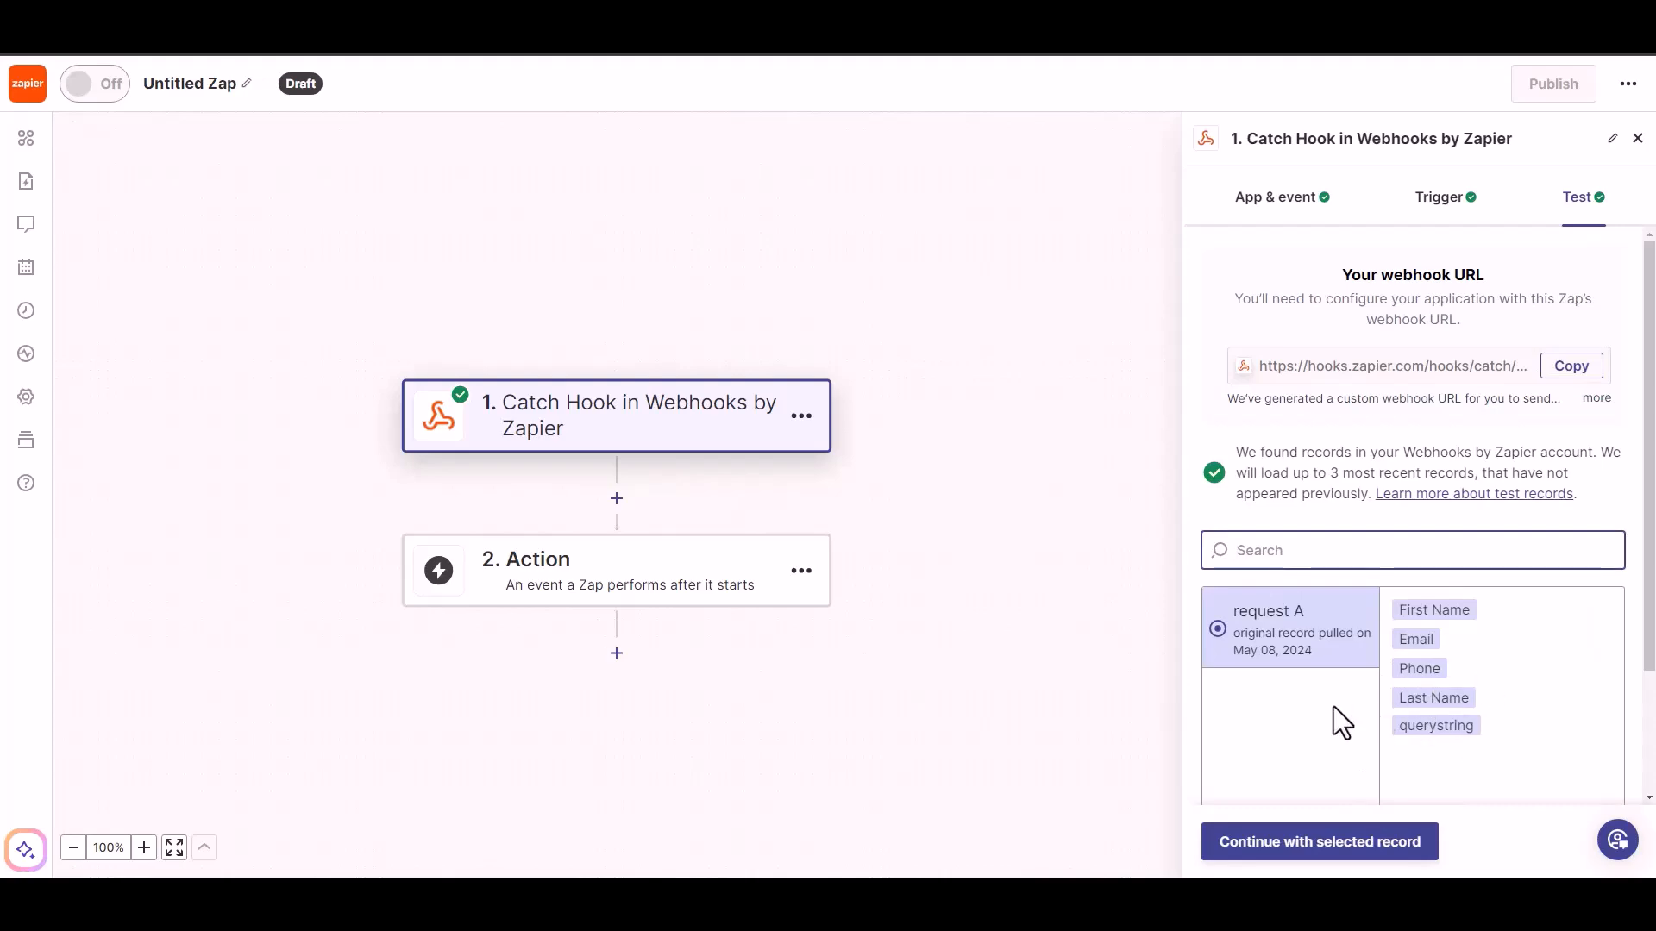
click(1337, 865)
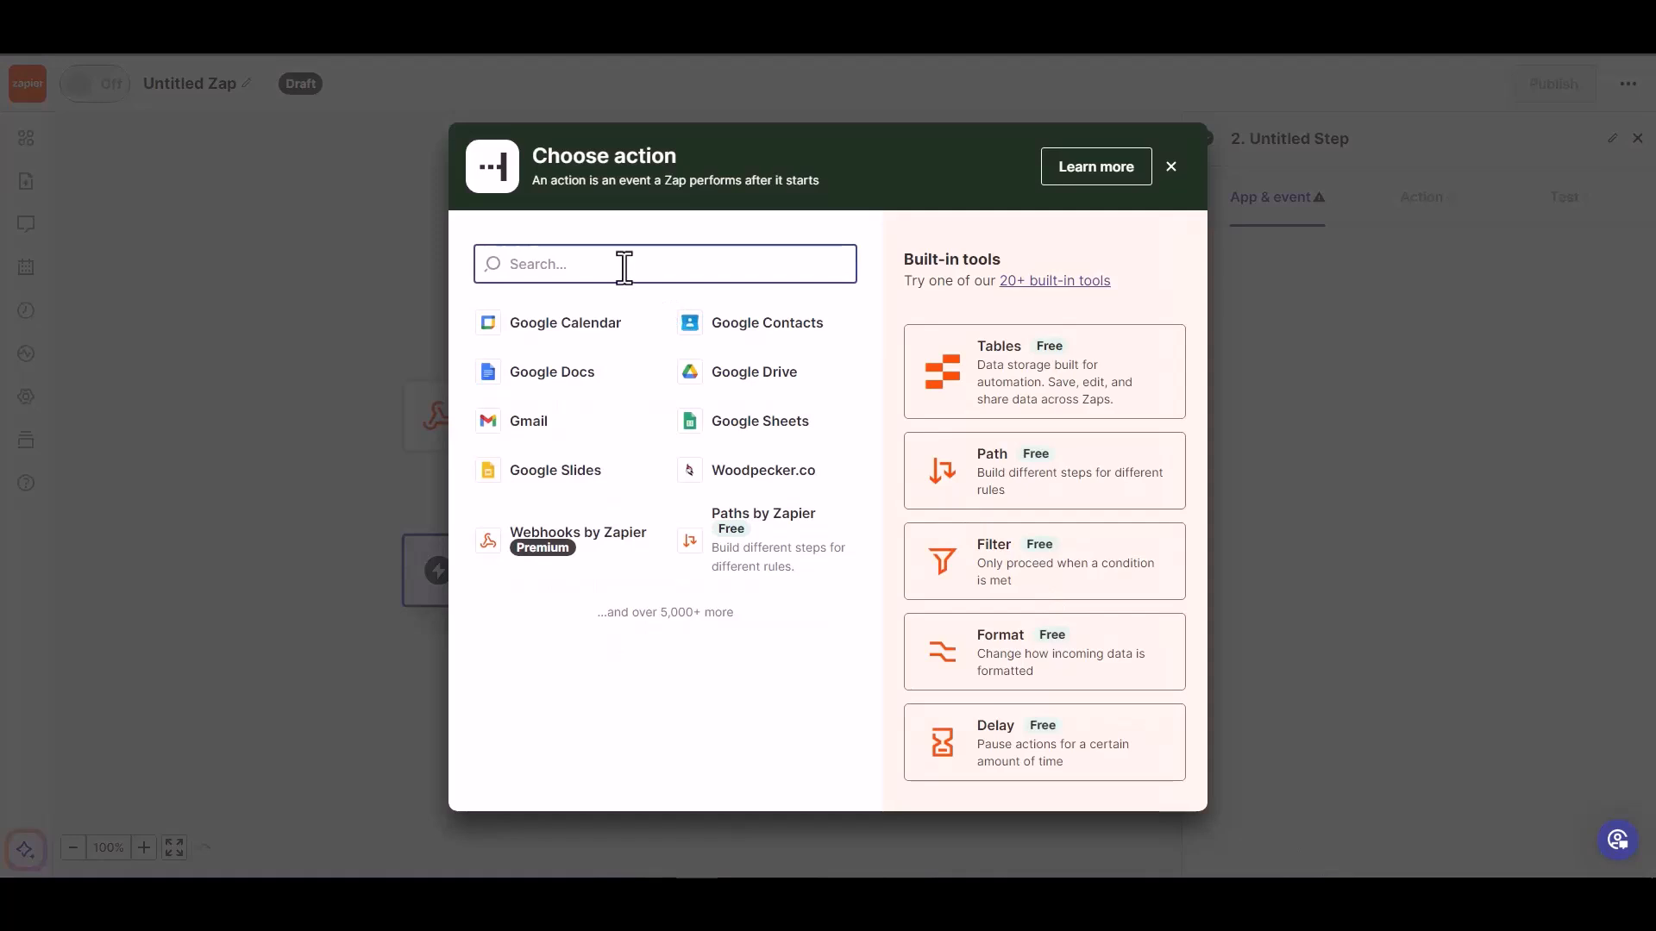
Search for wood and set the Zap's action to Woodpecker.co with the Create/Update Prospect event
text(wood)
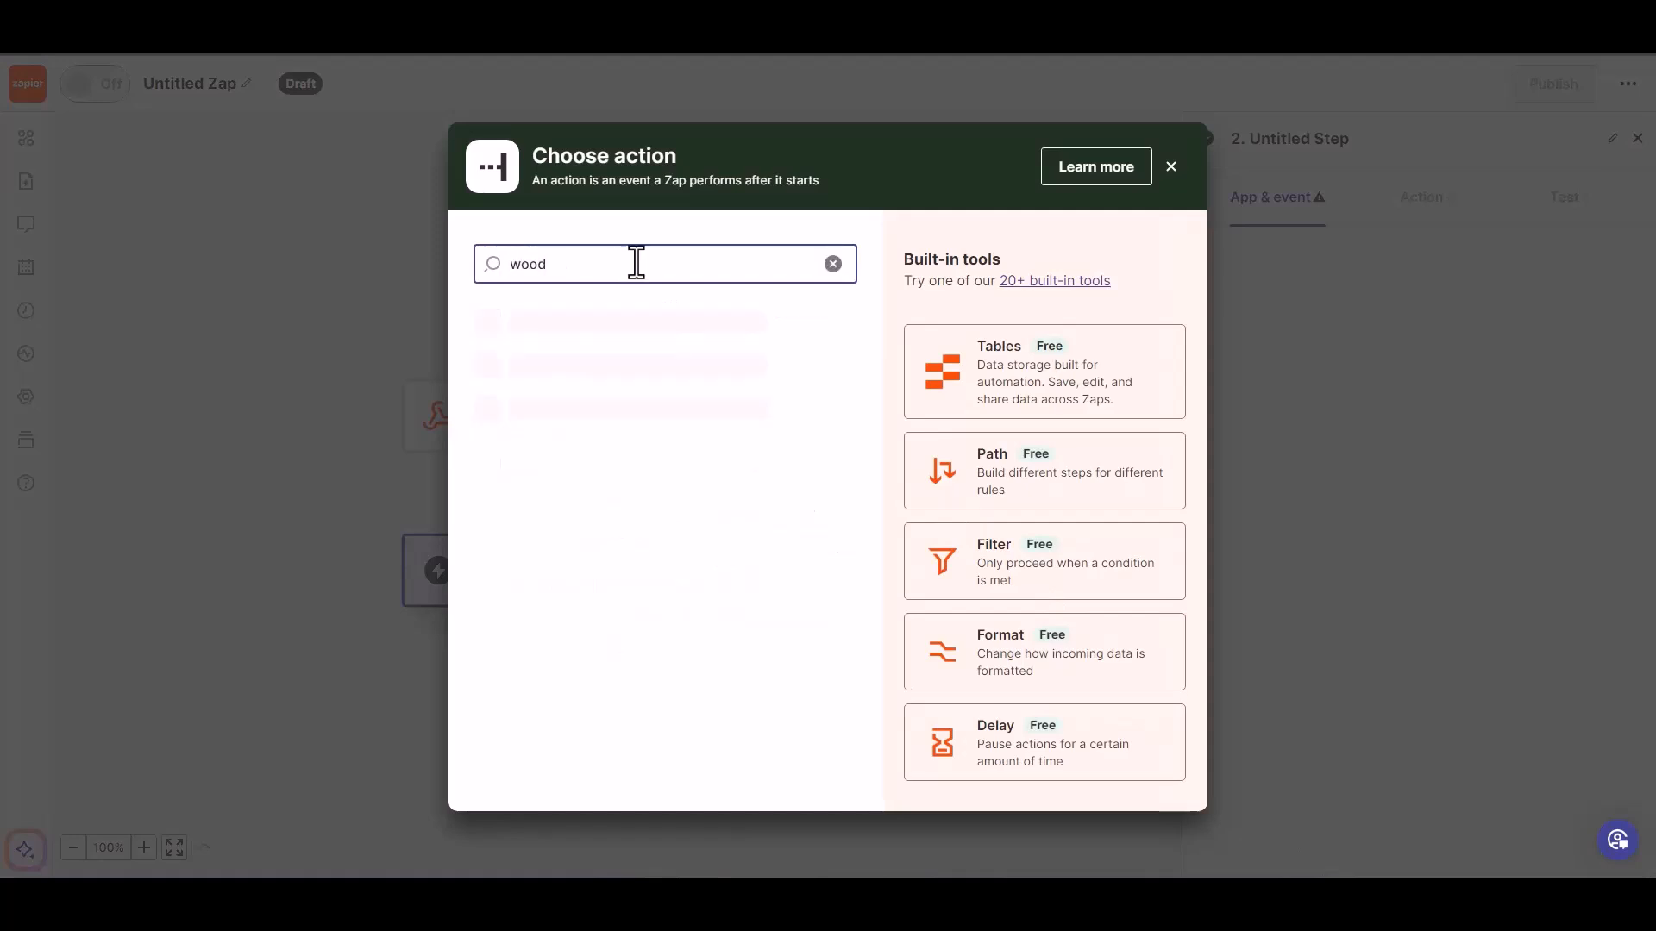
click(602, 339)
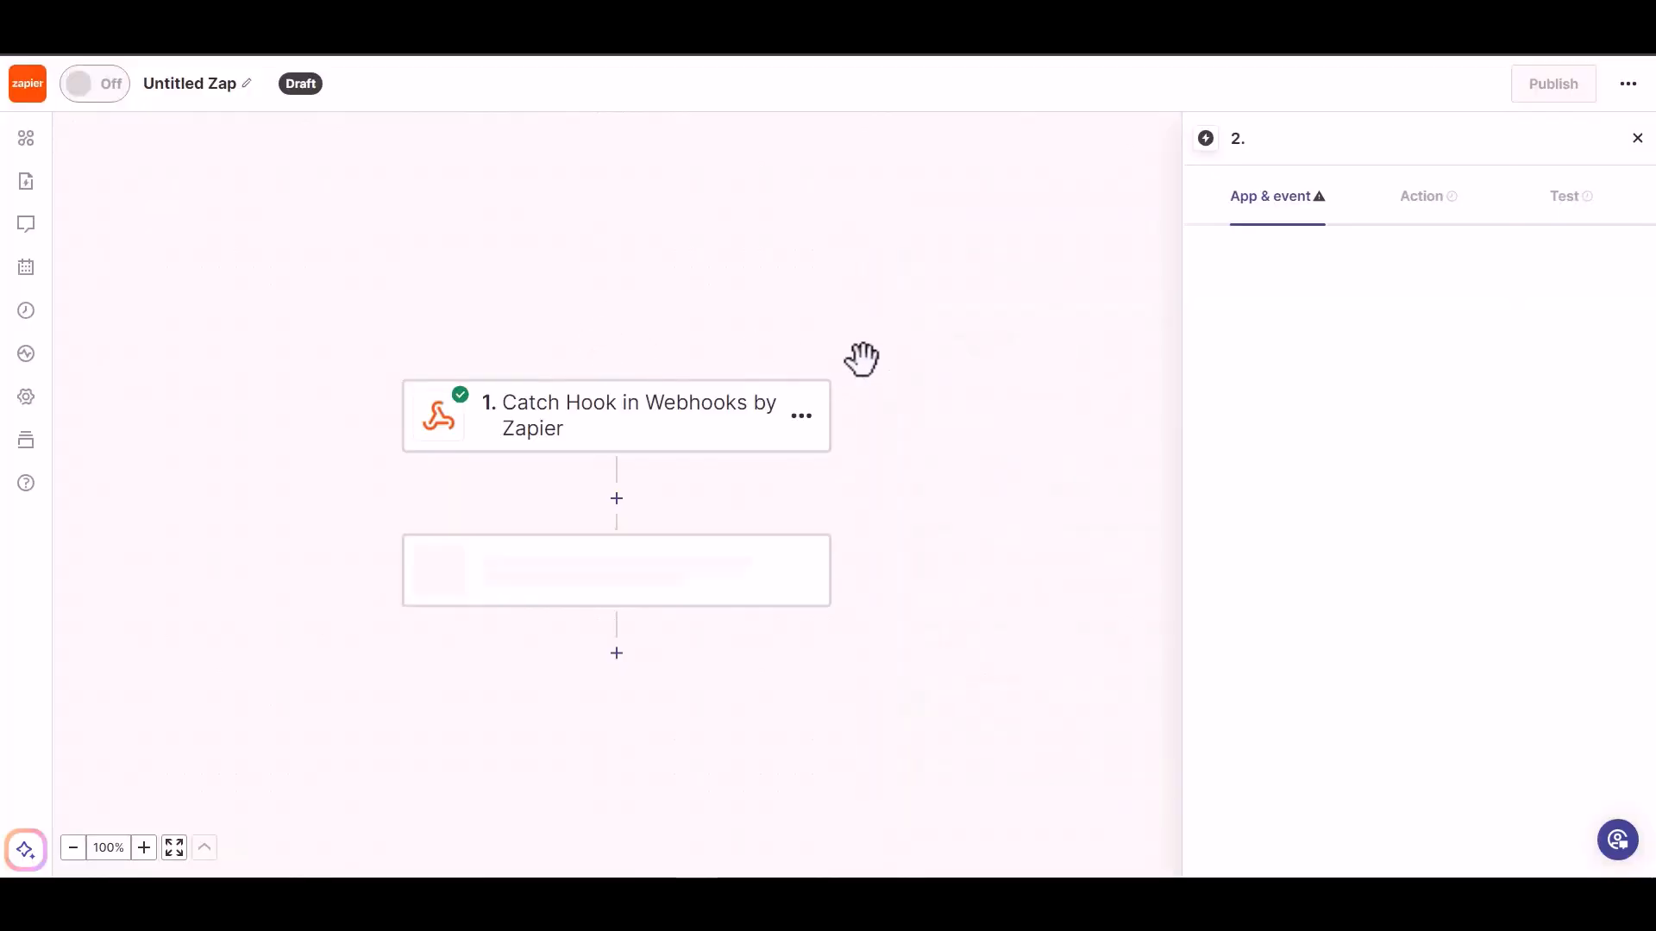
click(1325, 370)
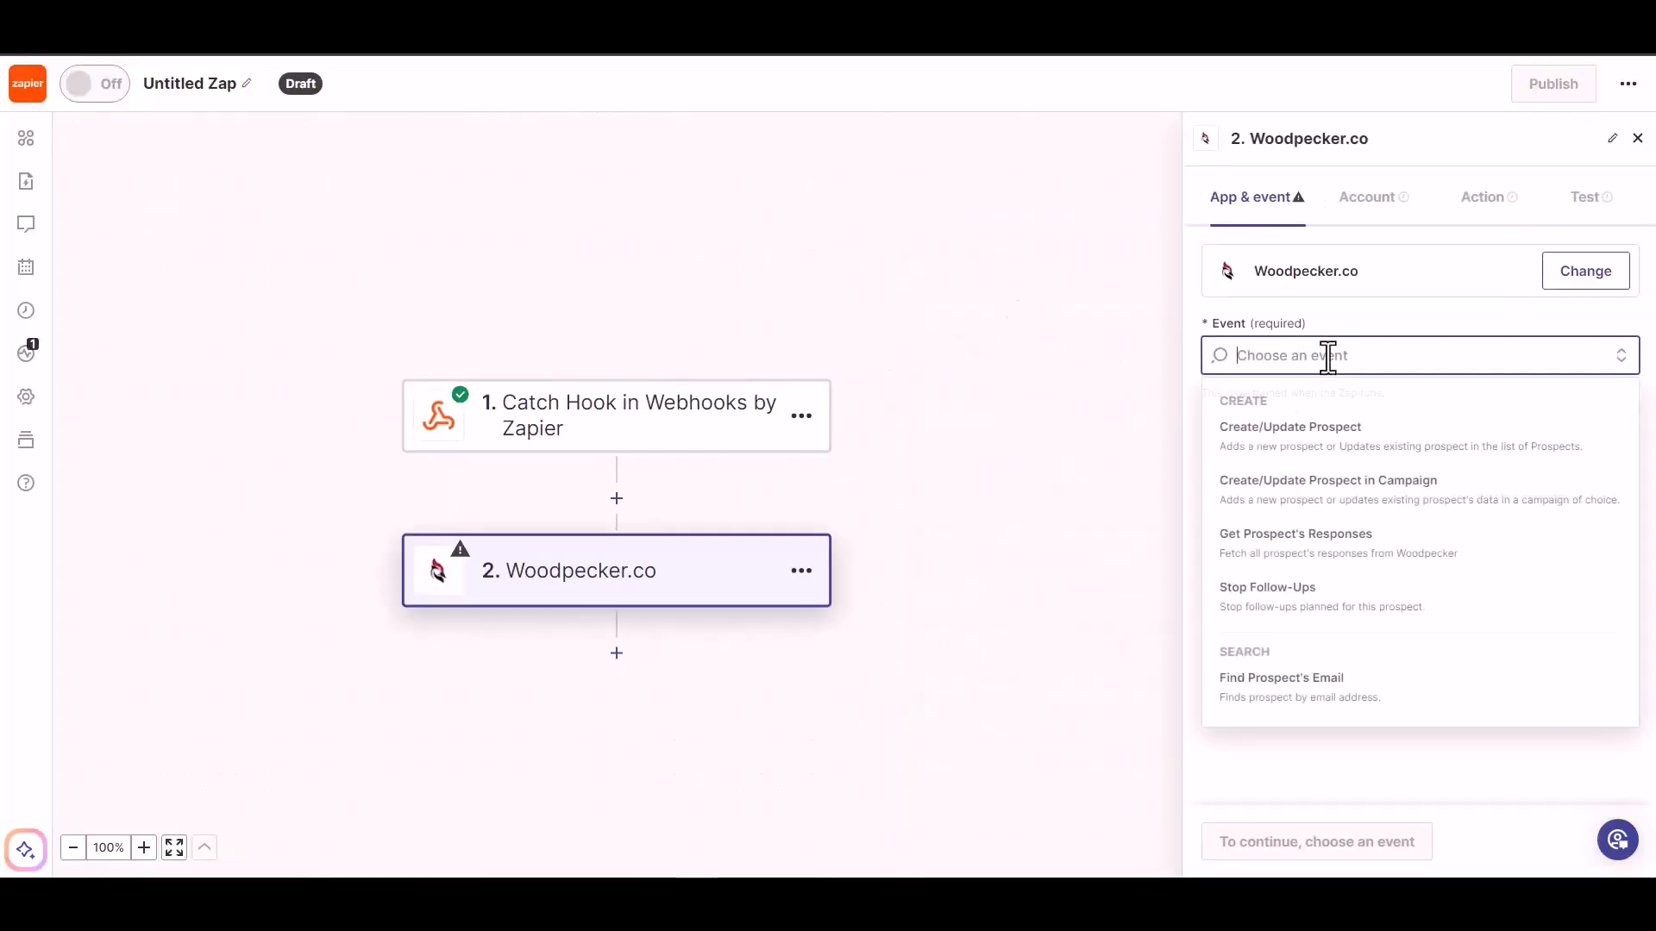
click(1325, 449)
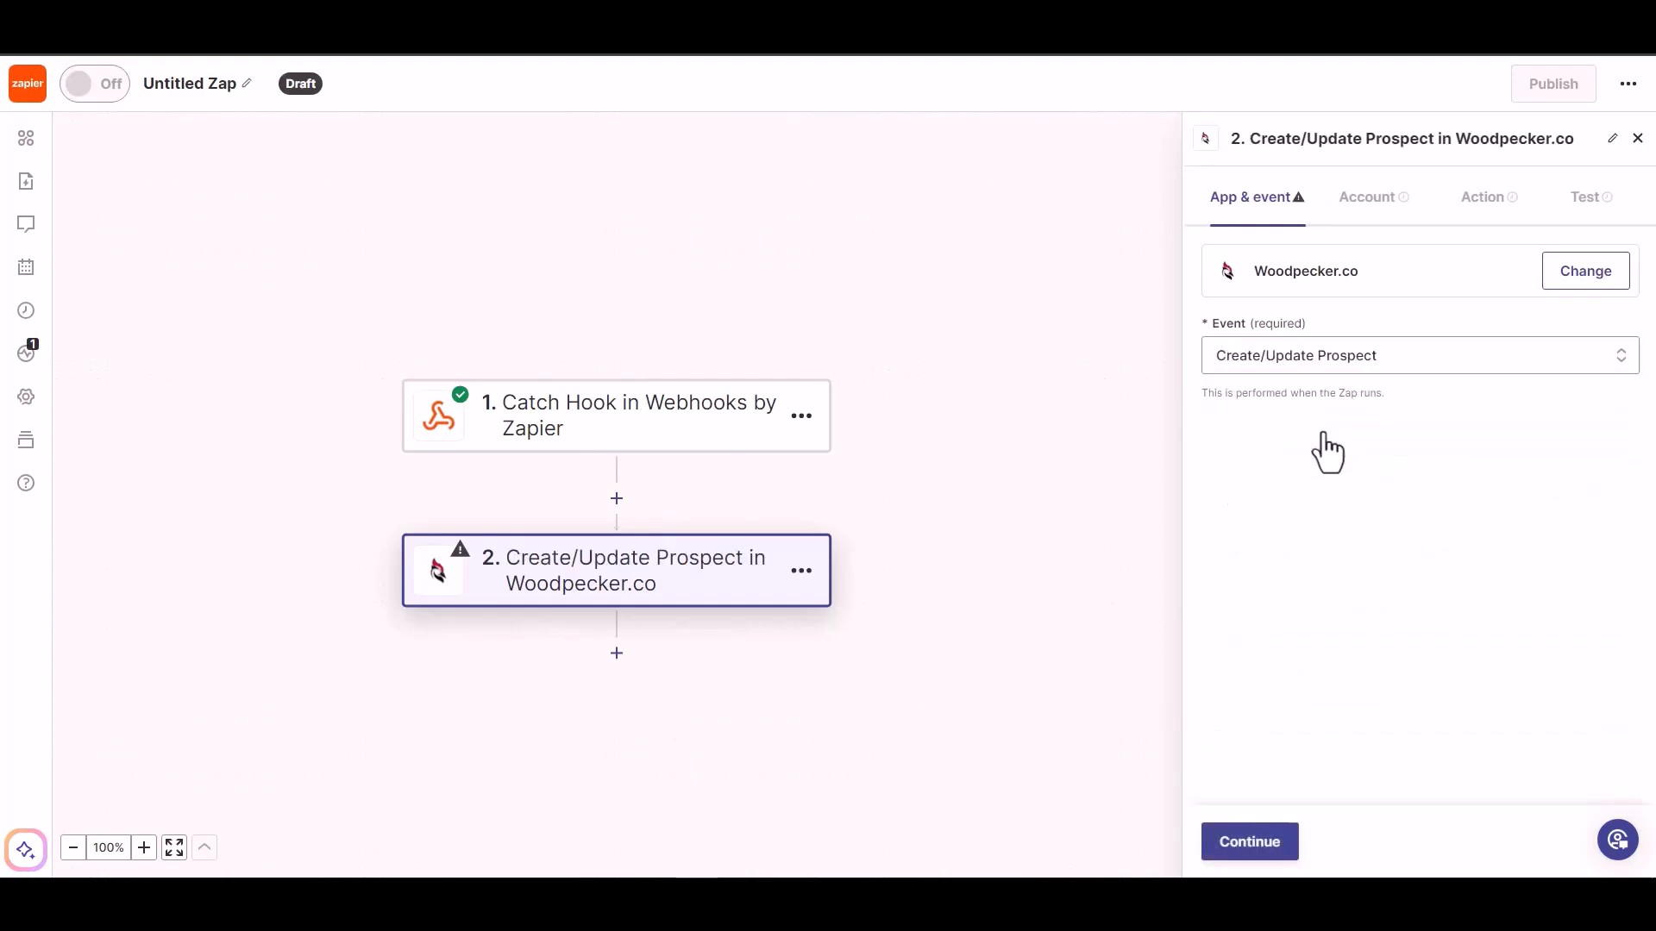
click(1242, 852)
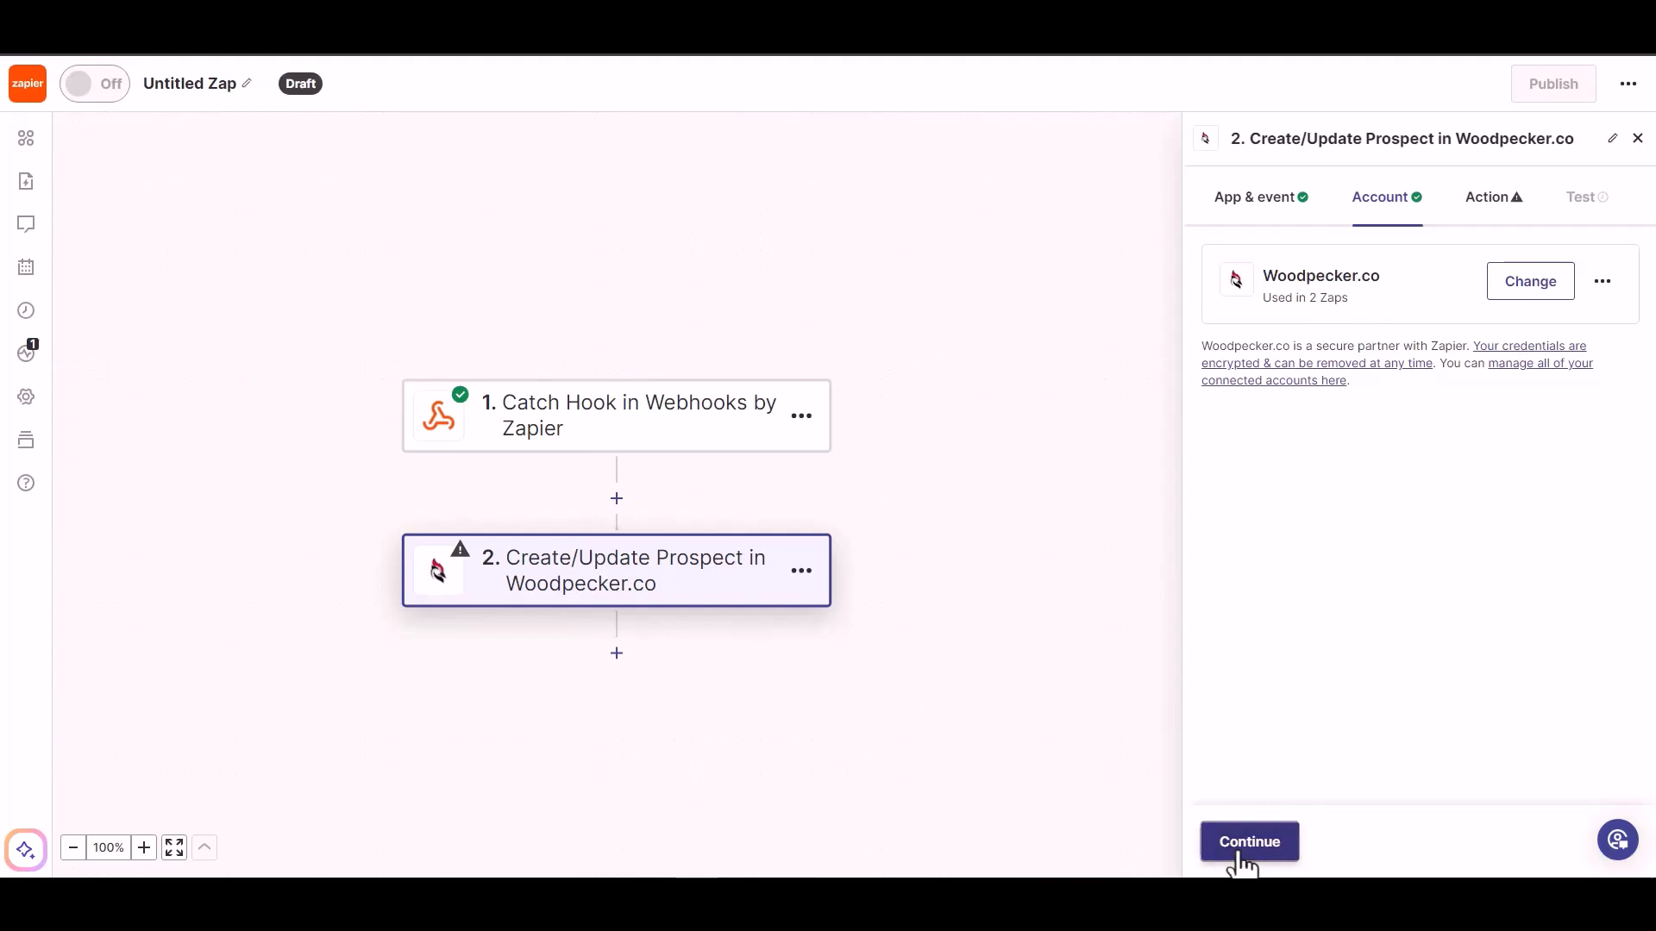
Keep the connected Woodpecker.co account and map the webhook's Email value to the prospect's Email field
click(1241, 858)
click(1292, 328)
click(1277, 526)
click(1454, 296)
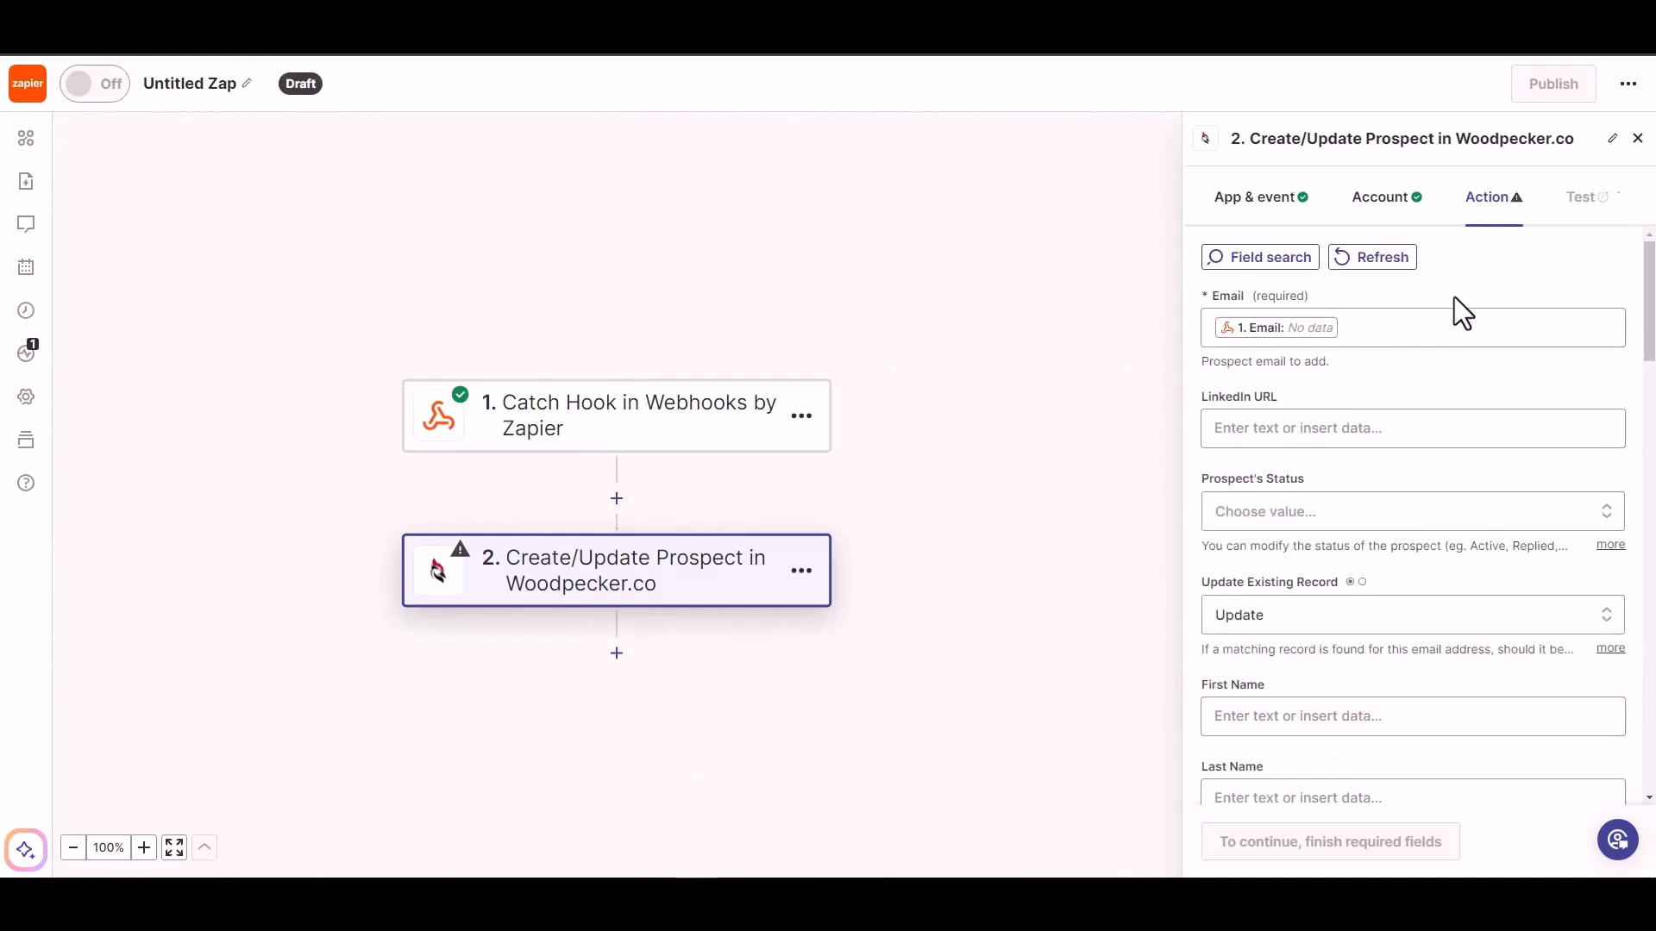
click(1304, 514)
click(1303, 510)
click(1303, 510)
click(1313, 432)
click(1380, 382)
scroll(1354, 474, down, 1)
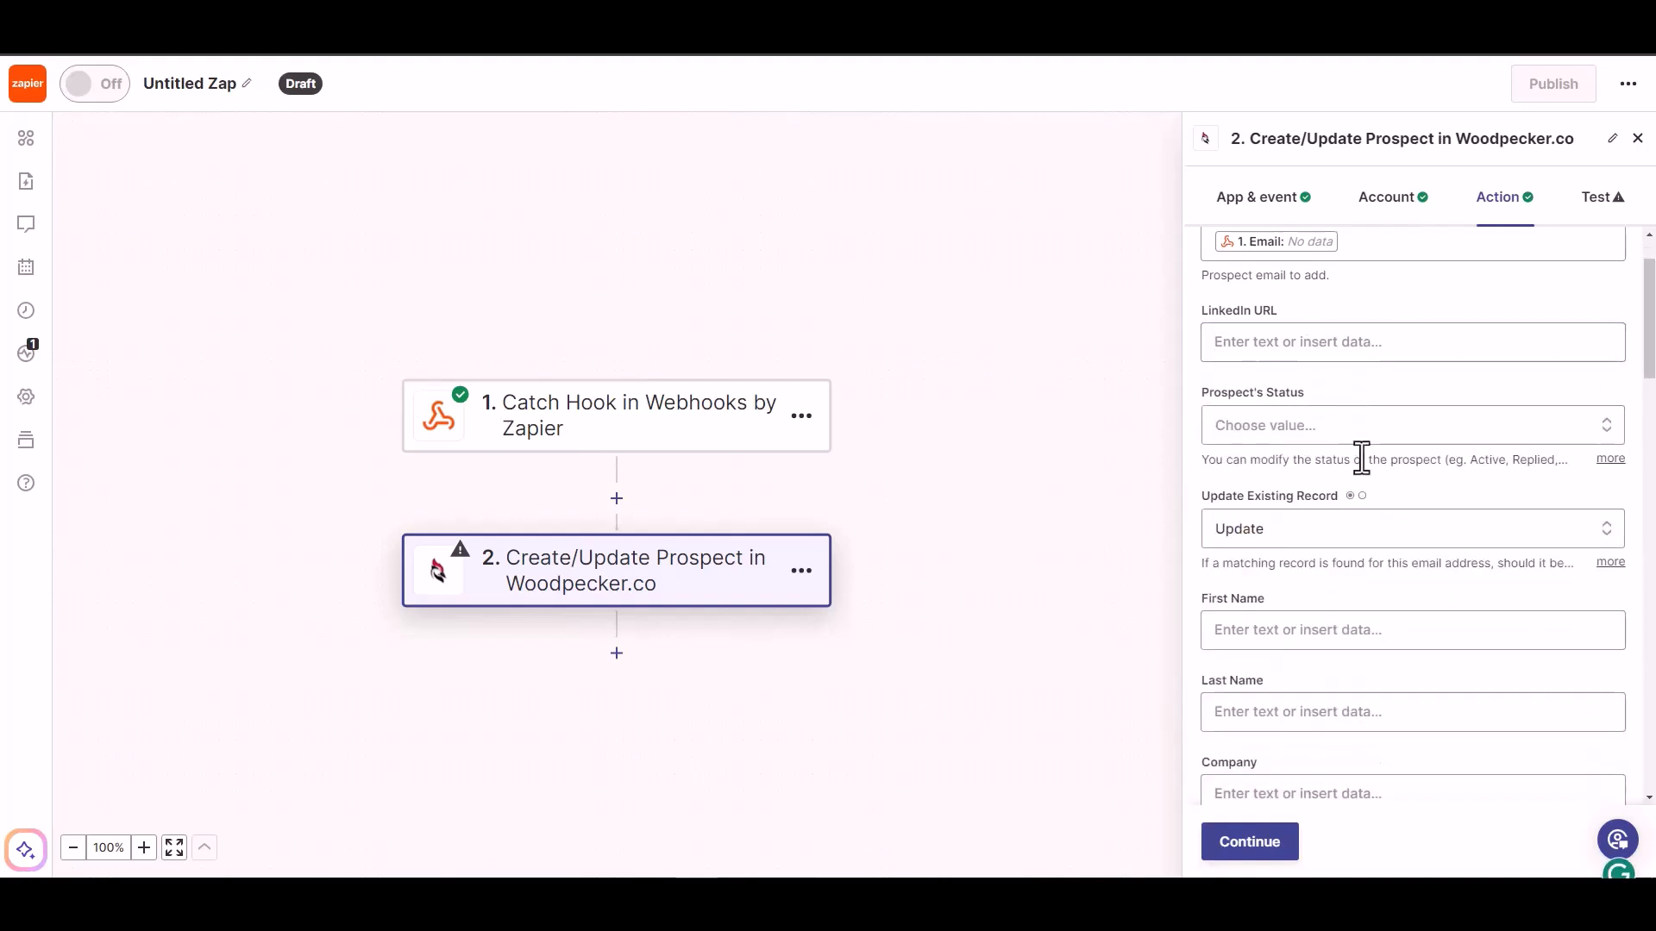
Set the Prospect's Status to ACTIVE and map the webhook's First Name value to the First Name field
click(1368, 425)
click(1269, 721)
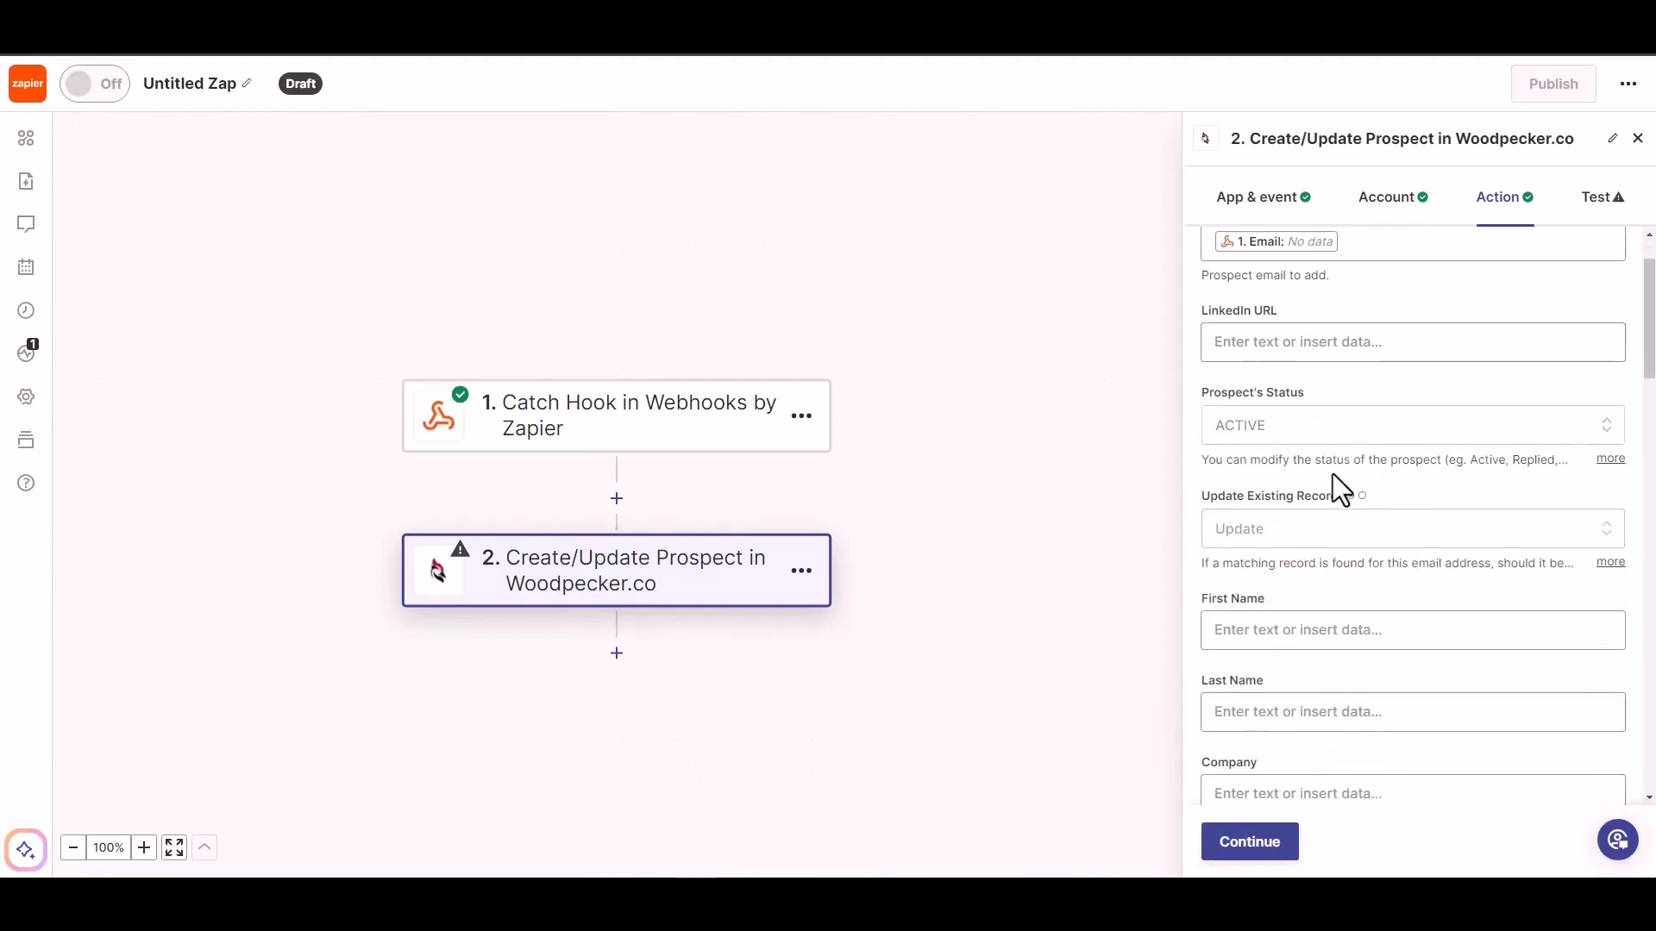
scroll(1319, 561, down, 1)
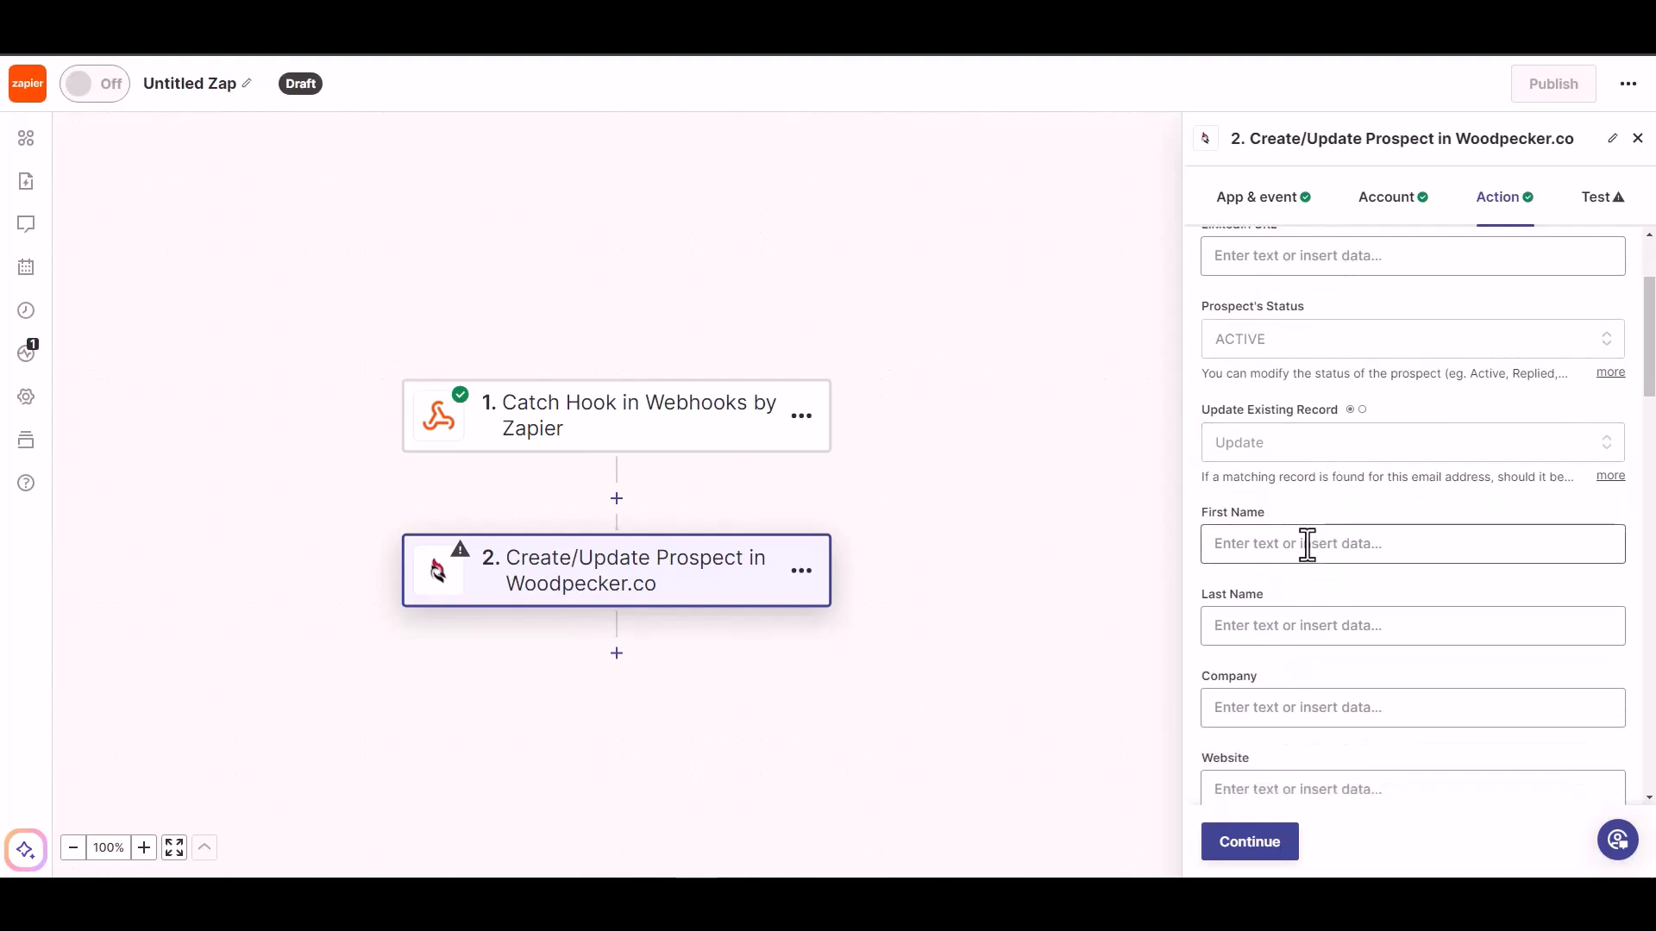
click(1307, 543)
click(1285, 780)
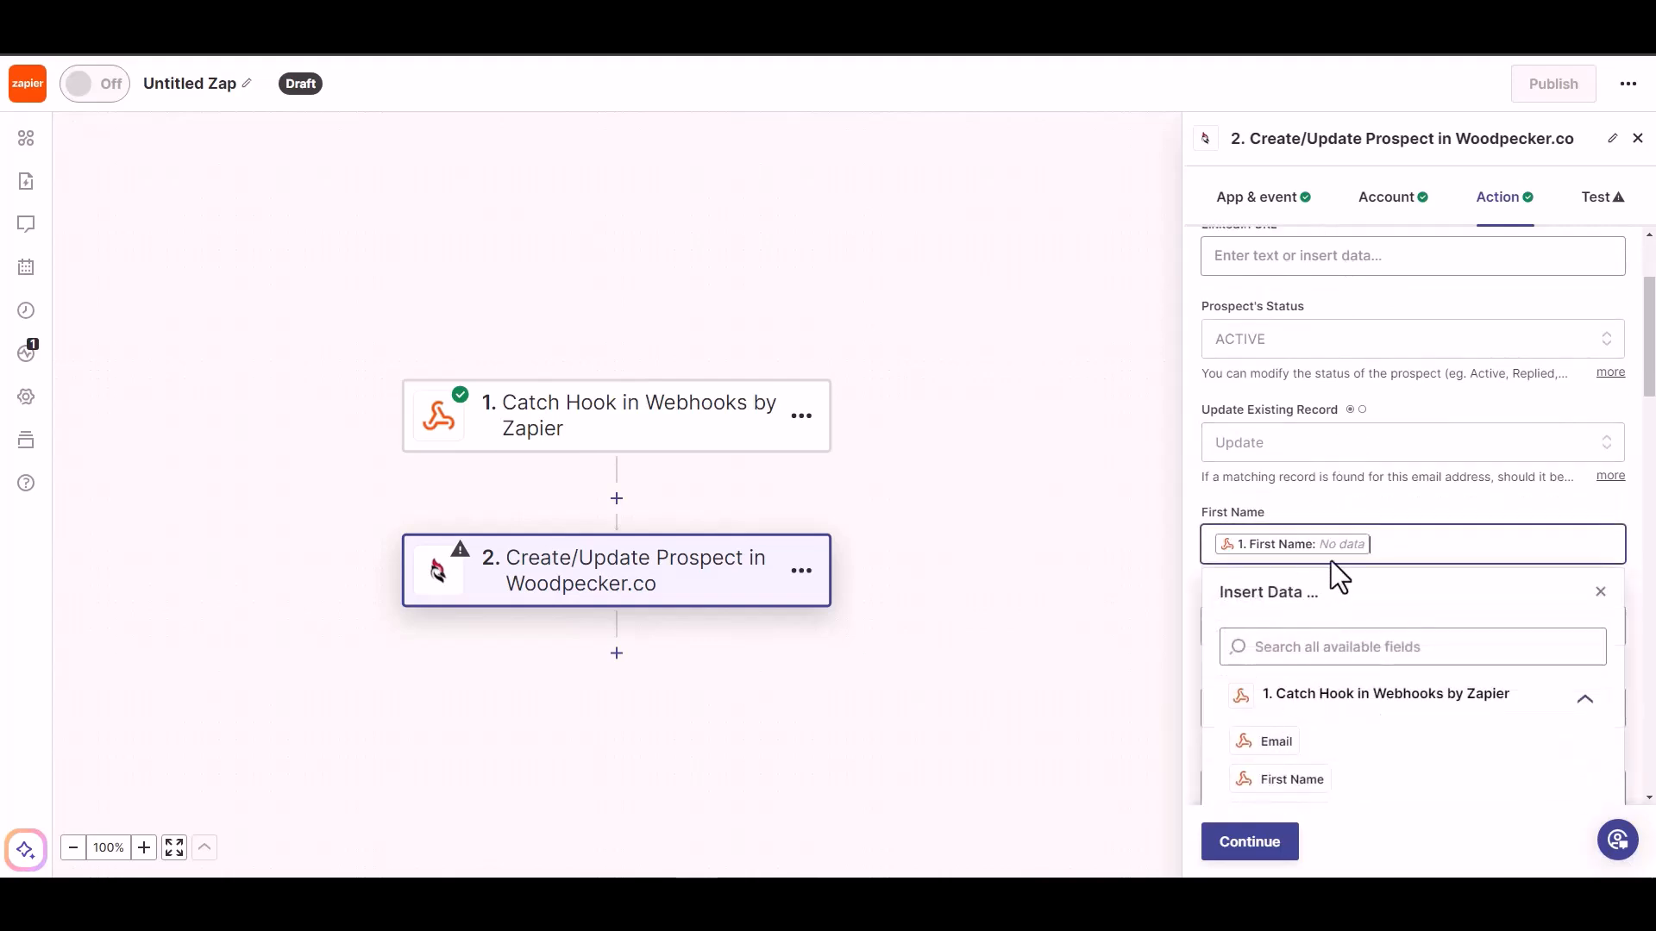
Map the webhook's Last Name and Phone values to the prospect's matching Last Name and Phone fields
scroll(1384, 509, down, 2)
click(1359, 455)
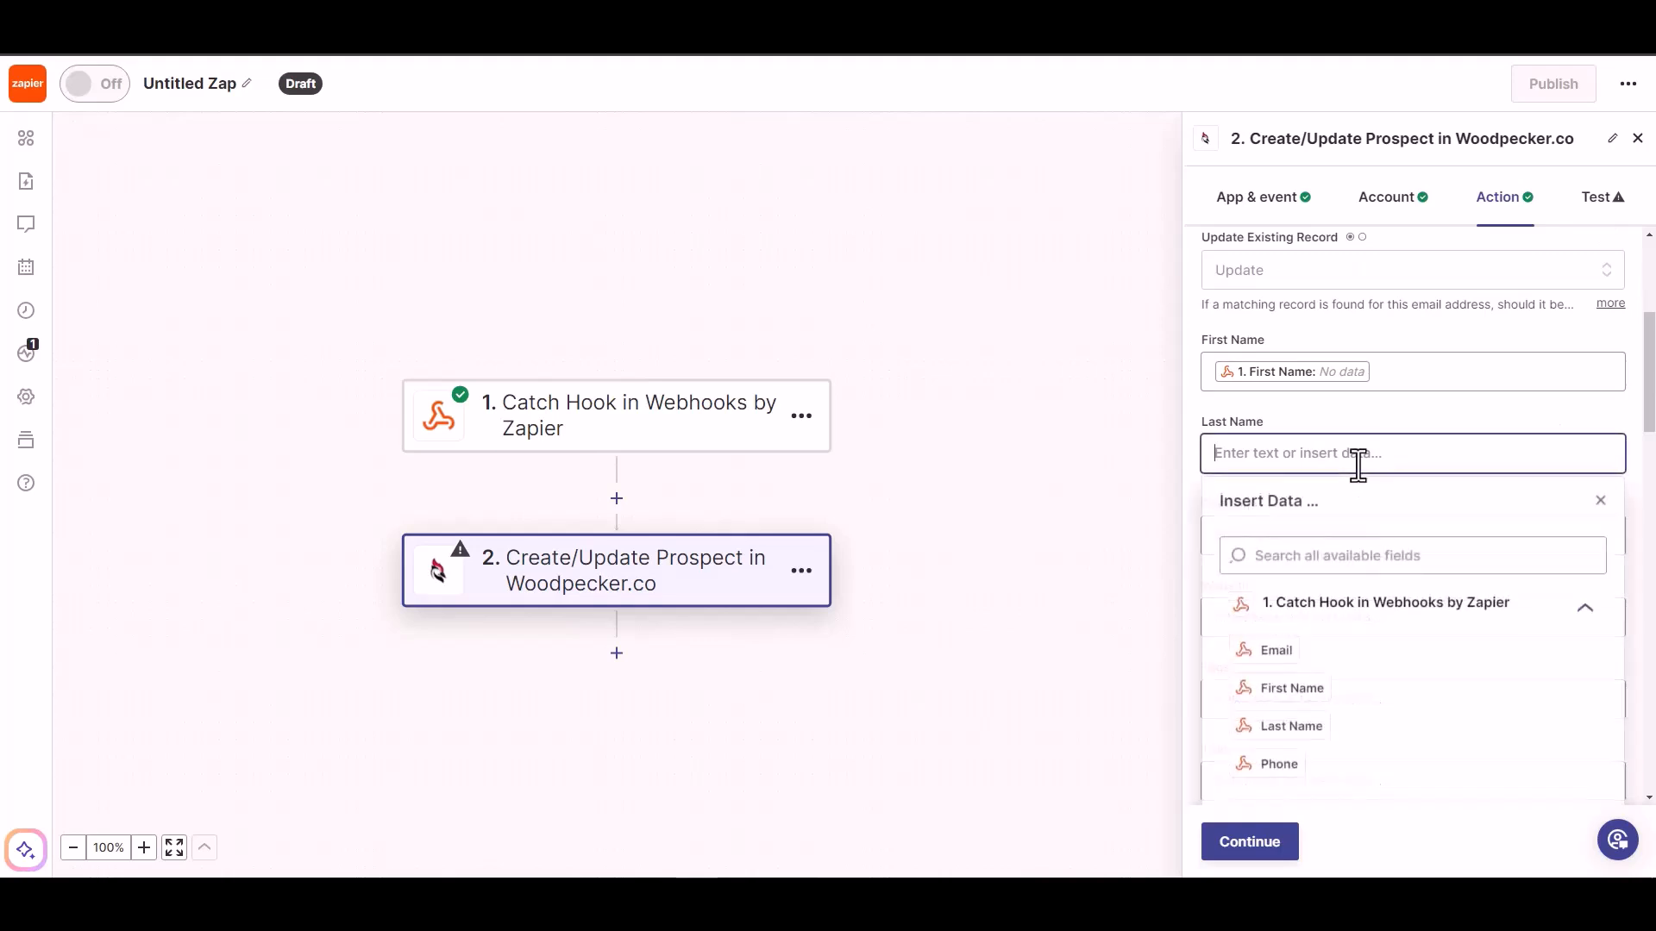
click(1285, 726)
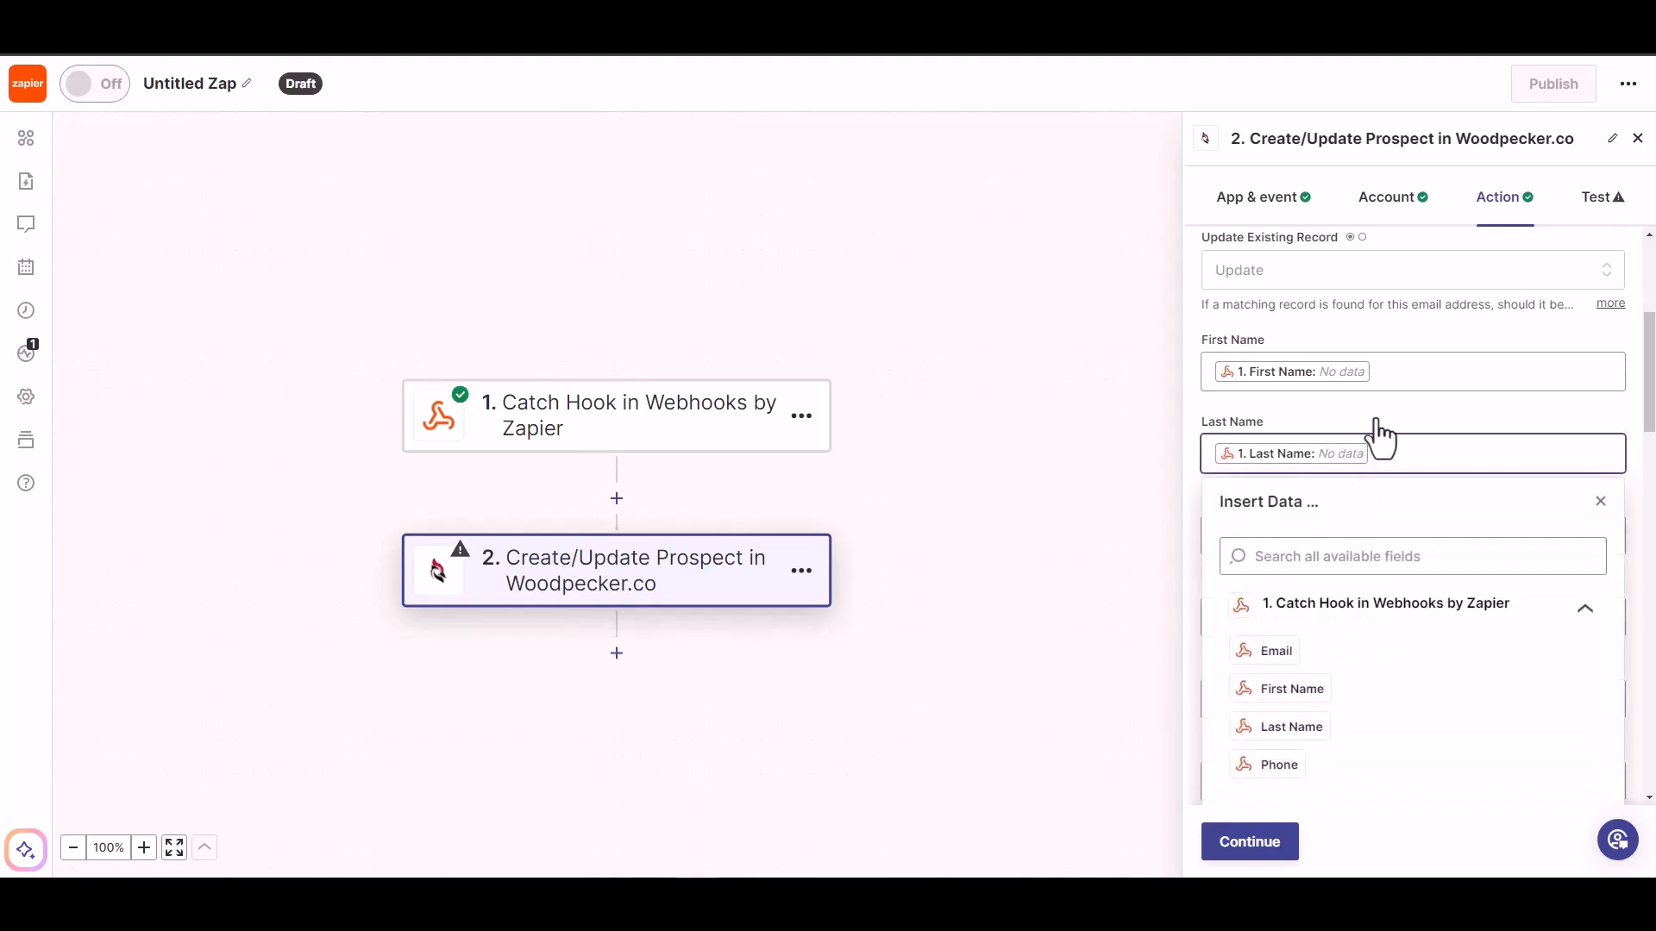
scroll(1377, 438, down, 1)
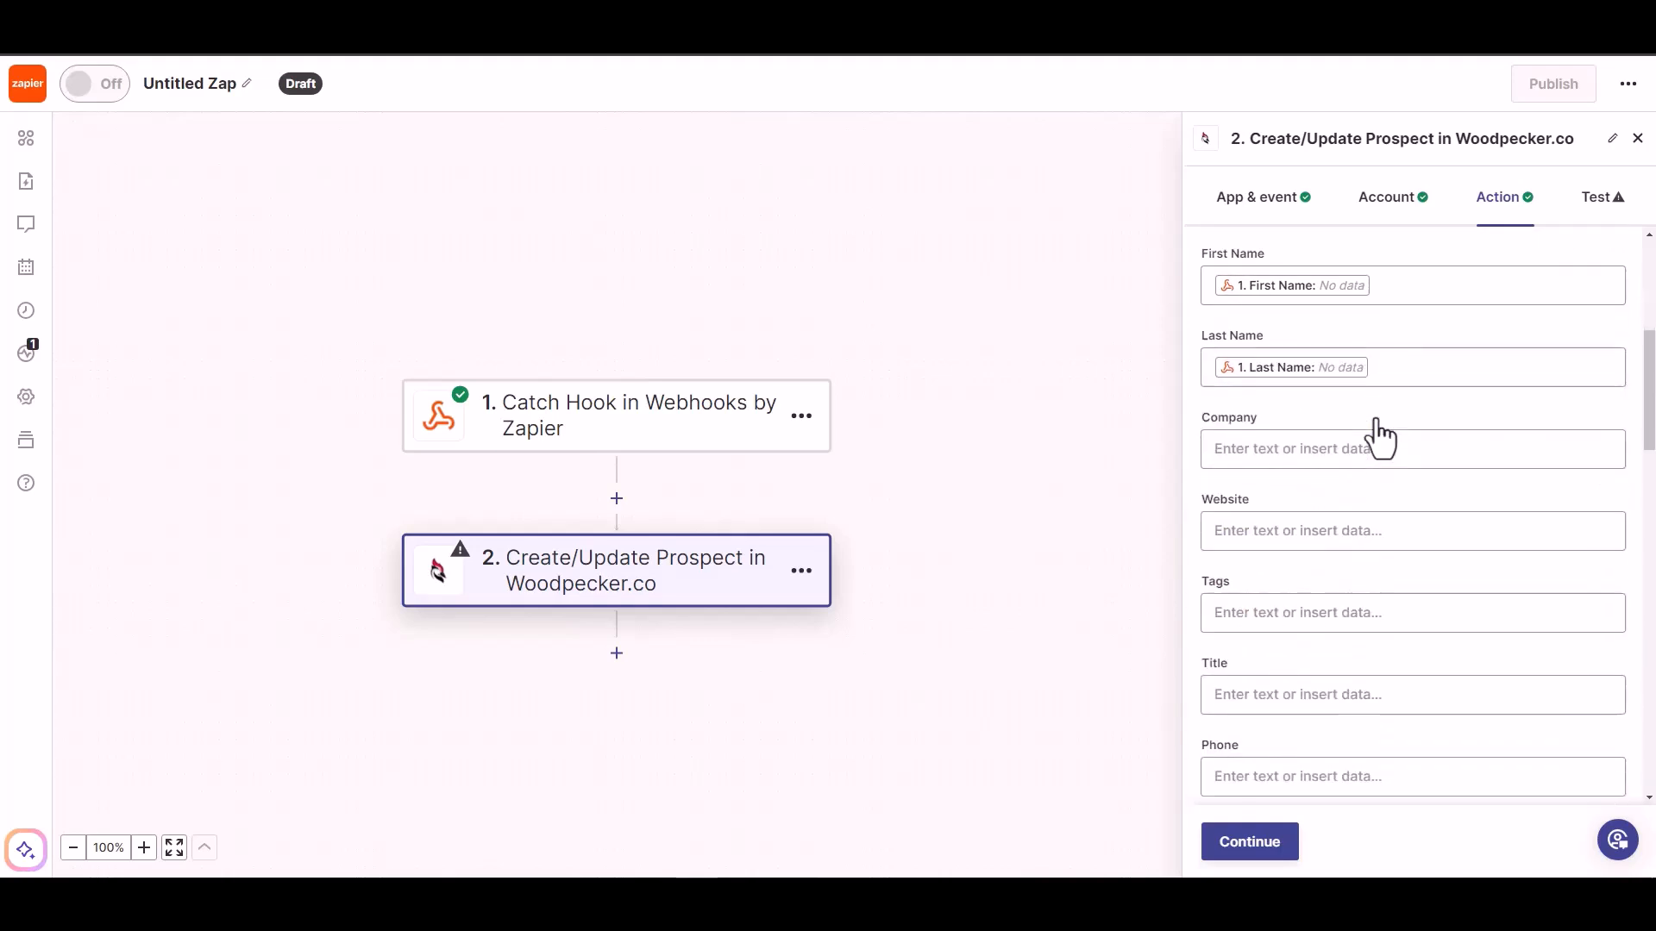
scroll(1345, 694, down, 1)
click(1298, 694)
scroll(1339, 732, down, 3)
click(1290, 745)
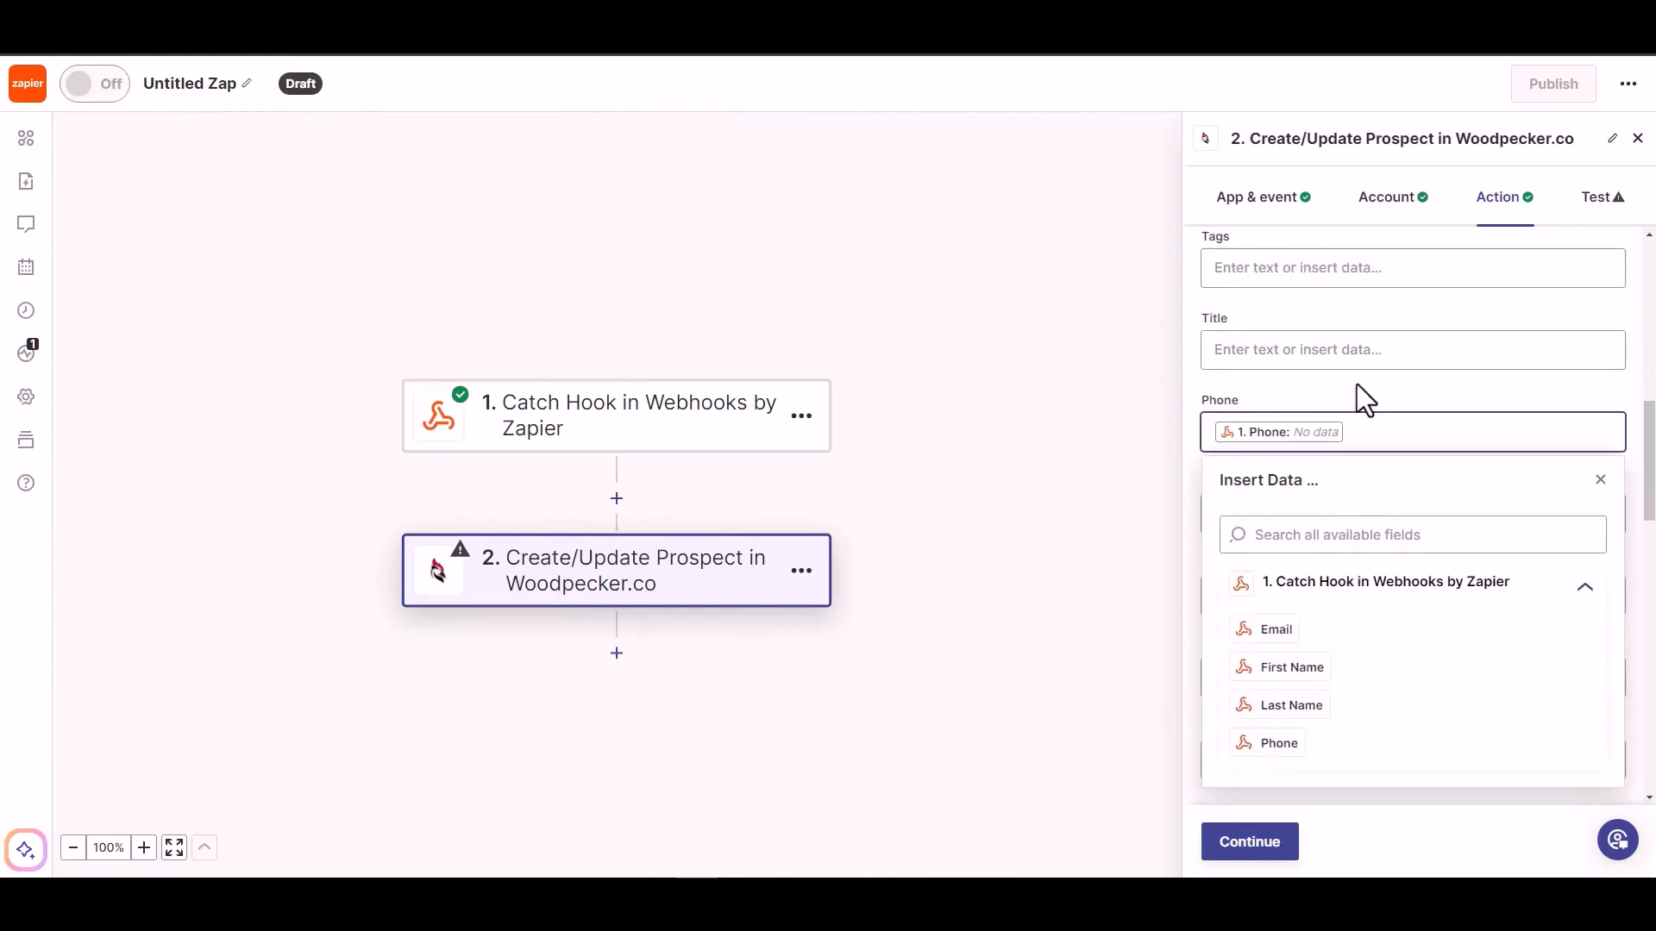
Finish the Create/Update Prospect action setup, skip its test and publish the Zap
scroll(1374, 733, down, 5)
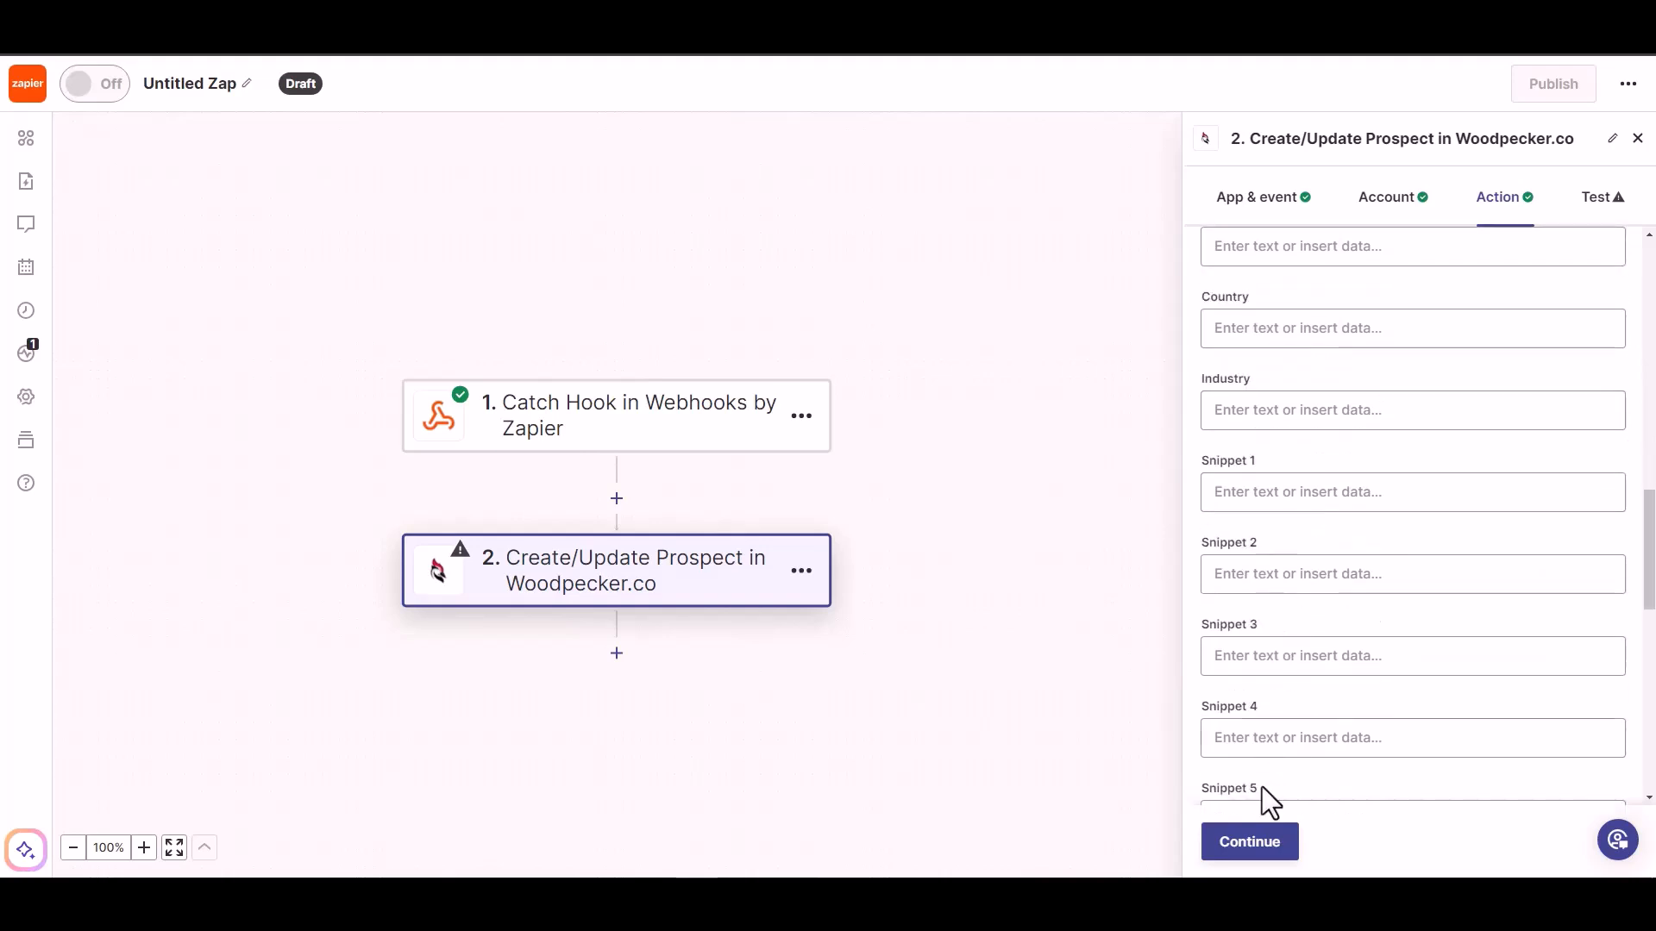
click(1247, 854)
click(1268, 845)
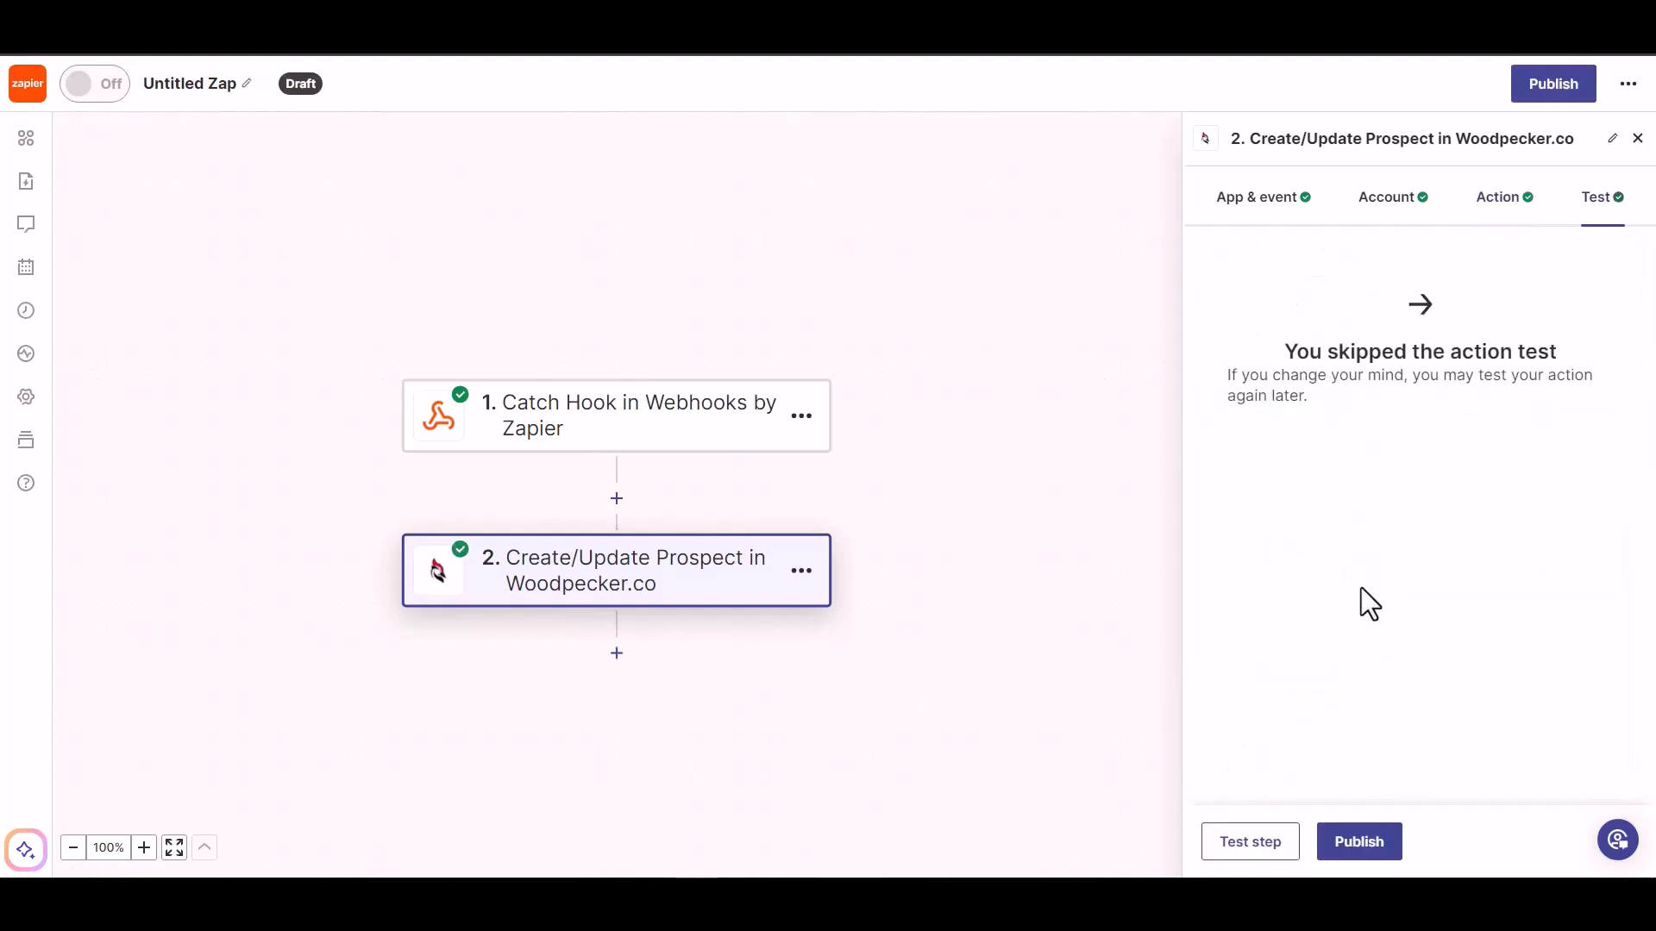
click(1341, 850)
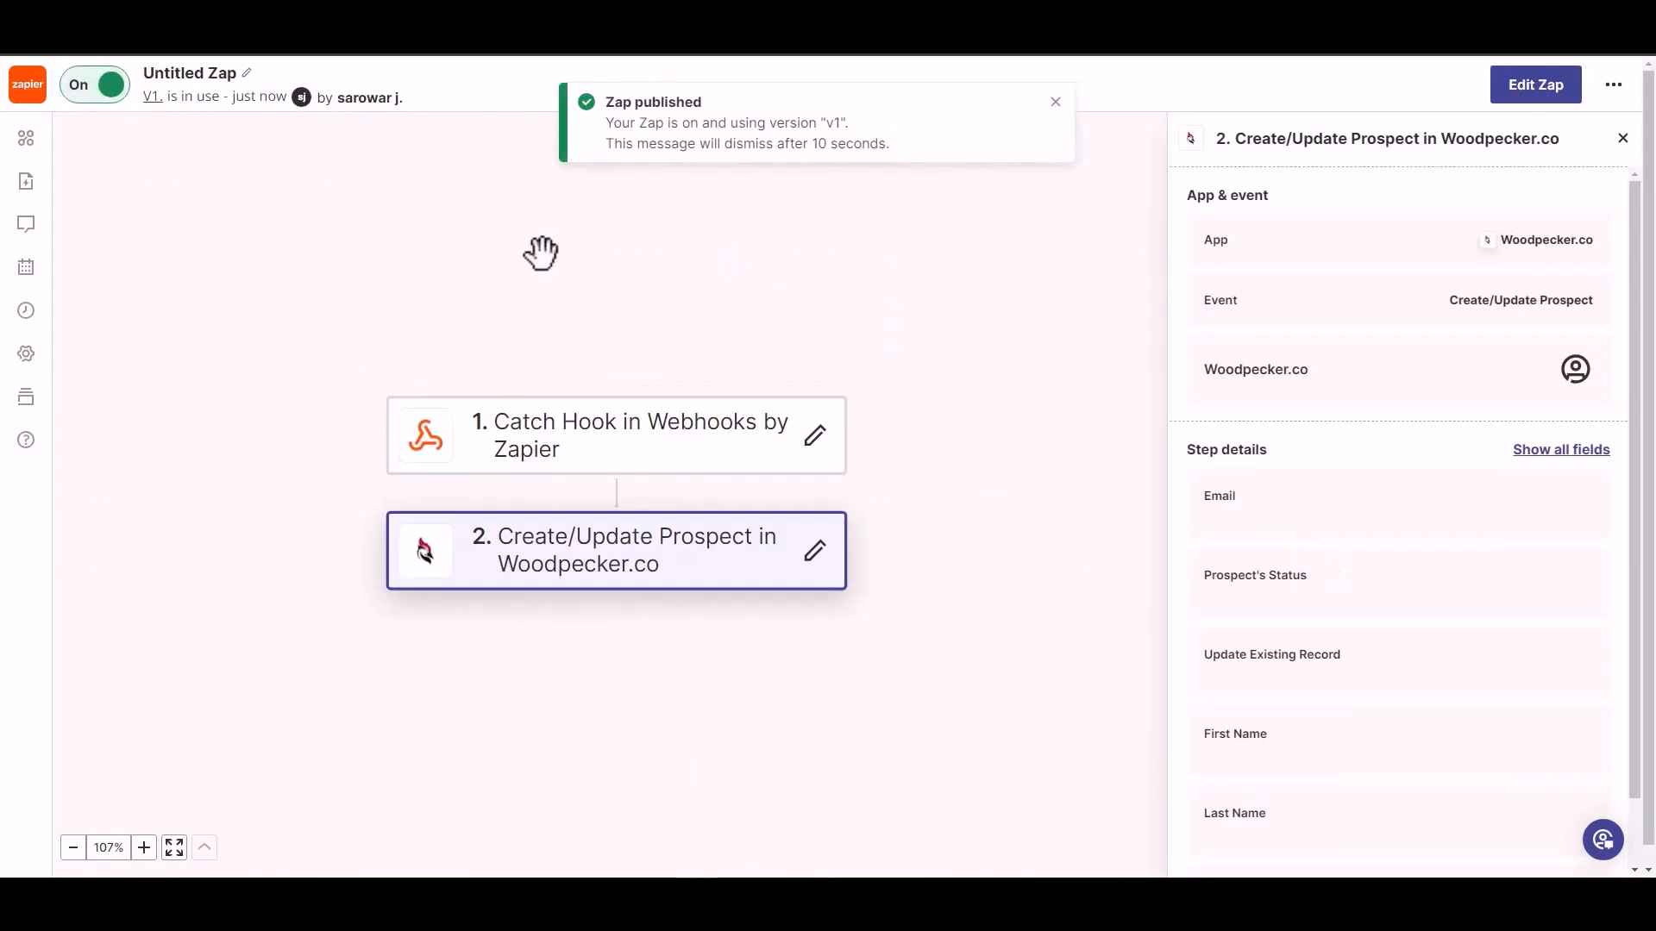
Rename the untitled Zap as Bit Integrations
click(203, 73)
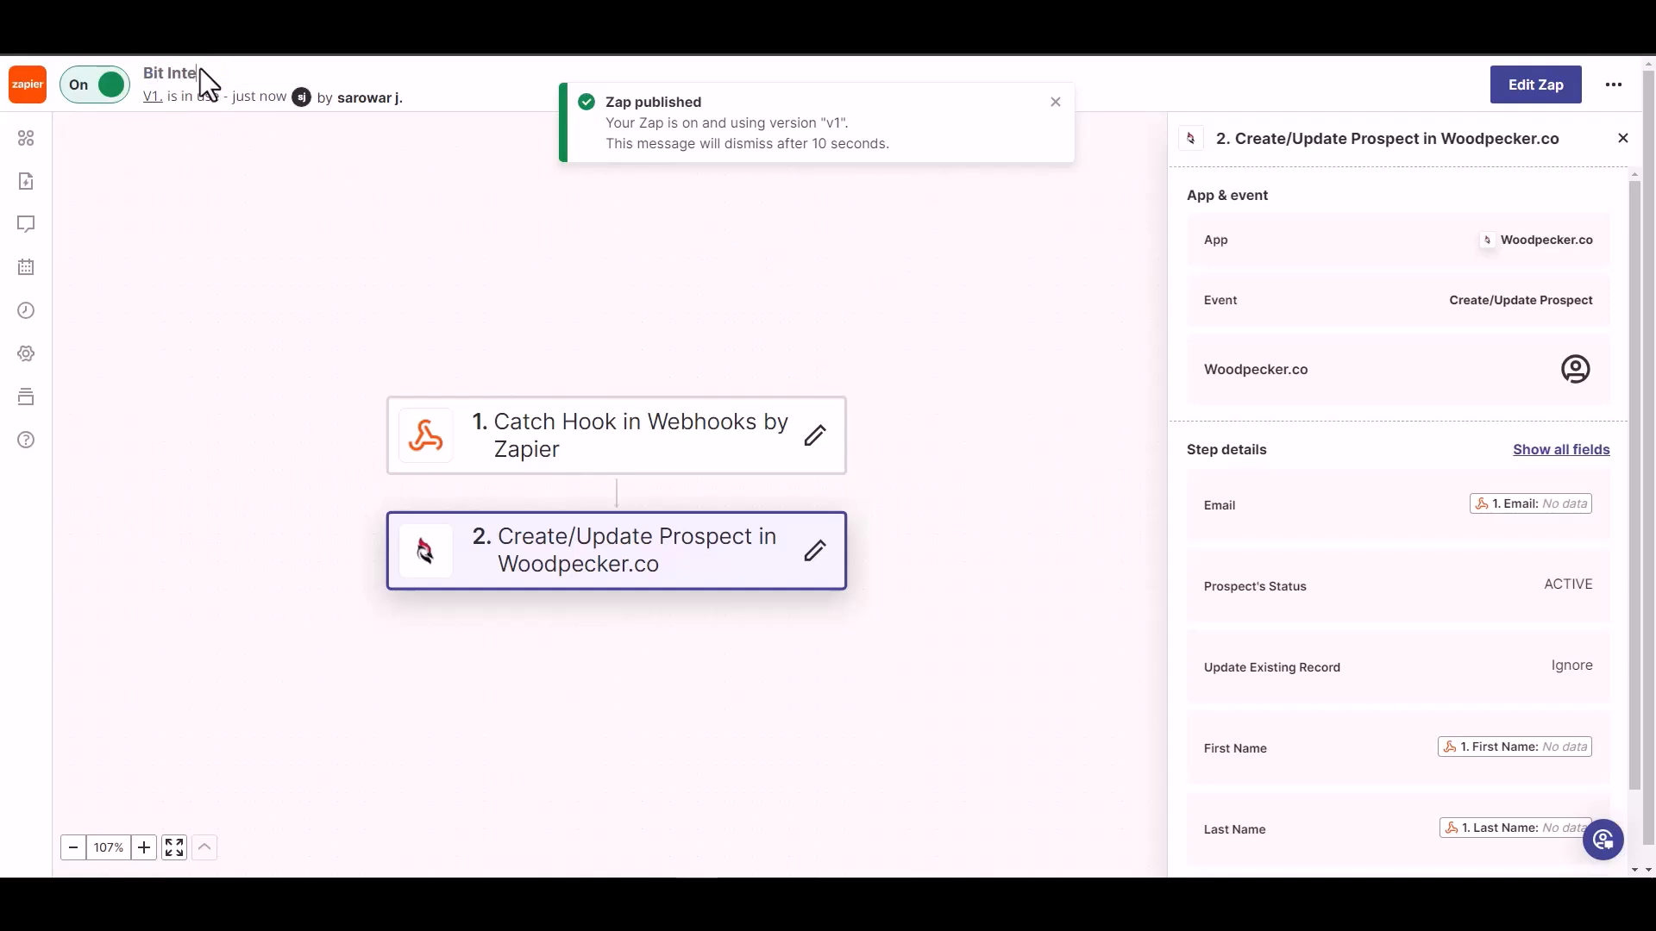
text(Bit Integrations)
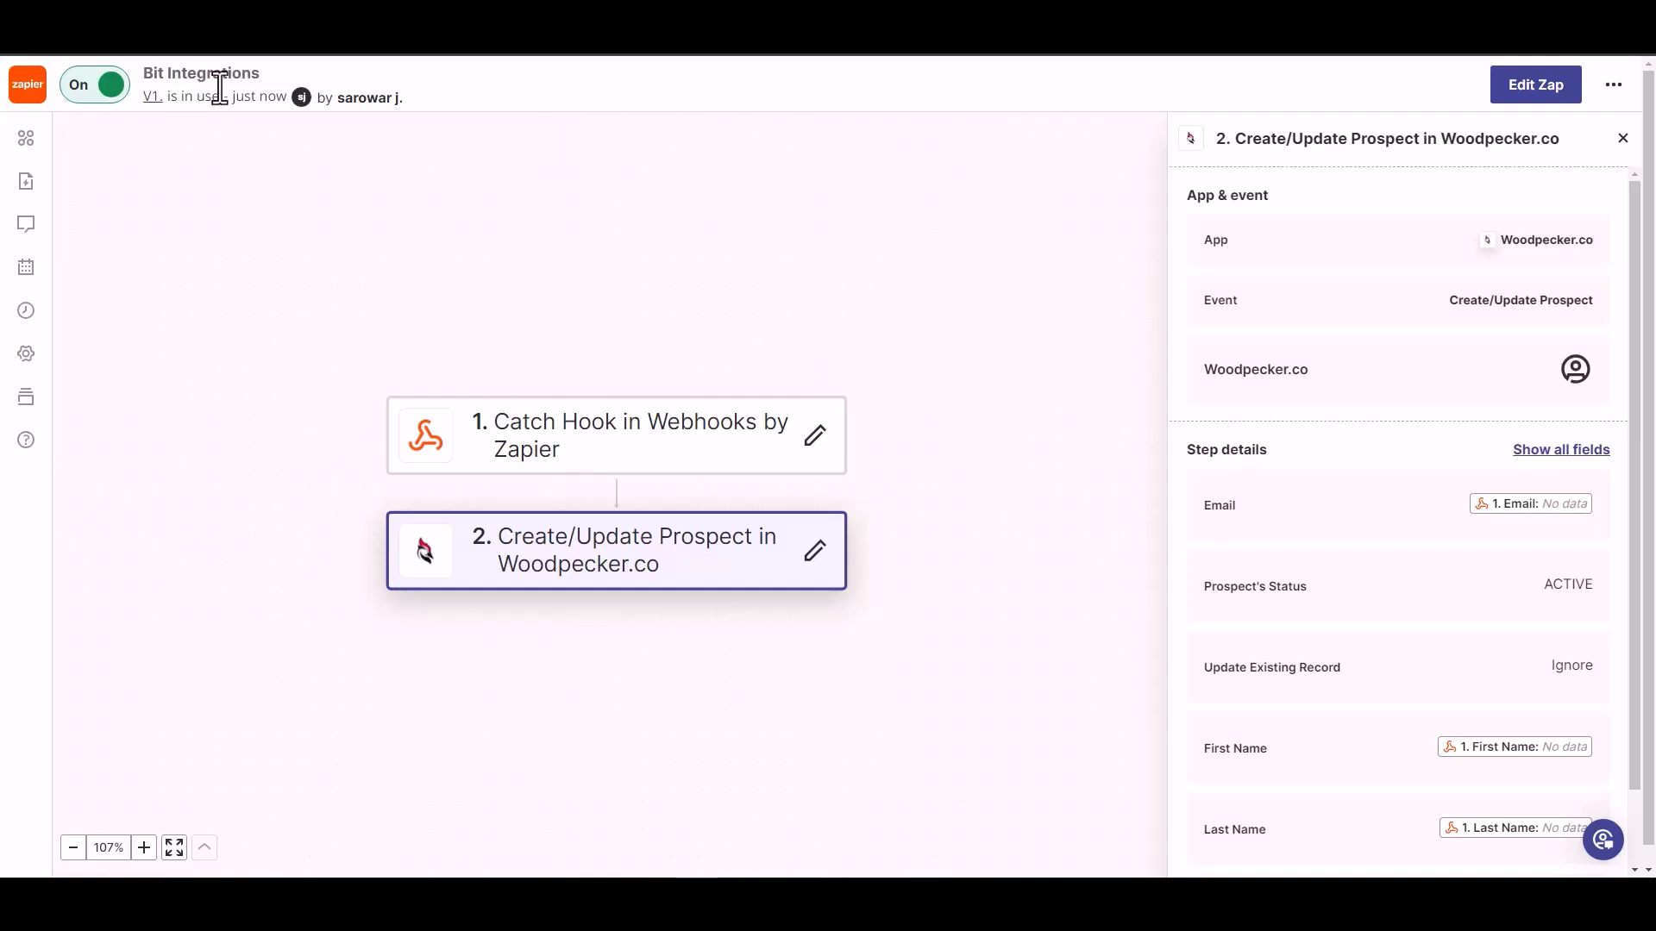
click(296, 165)
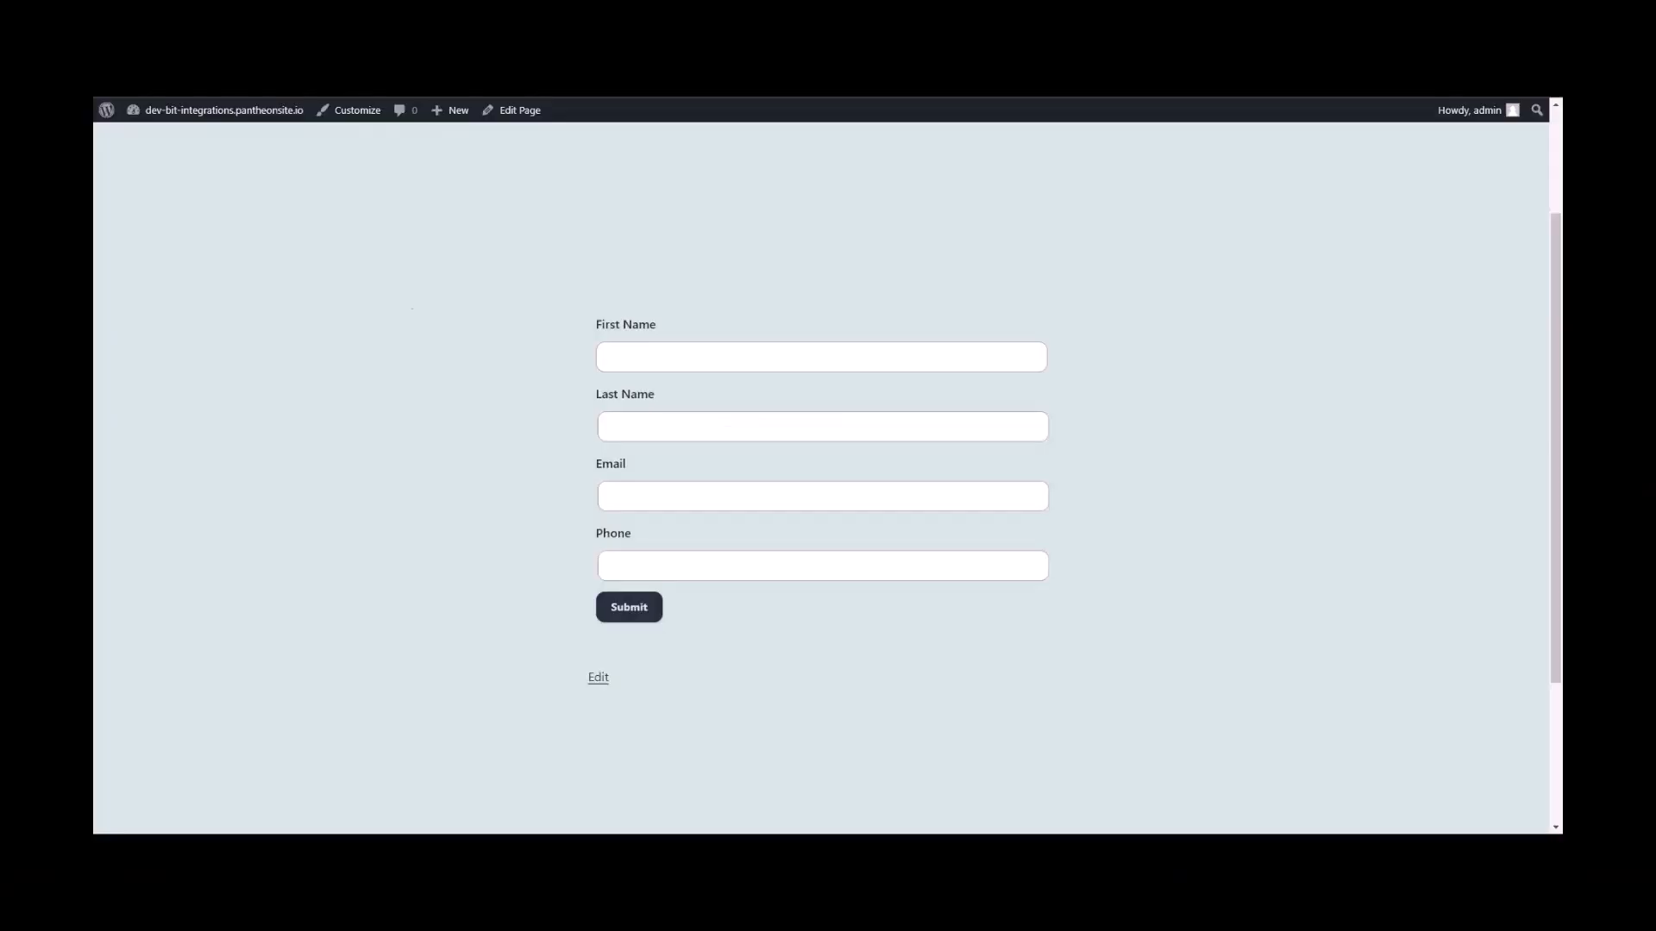
On the WordPress form page, enter Bit as the First Name and Integrations as the Last Name
click(754, 357)
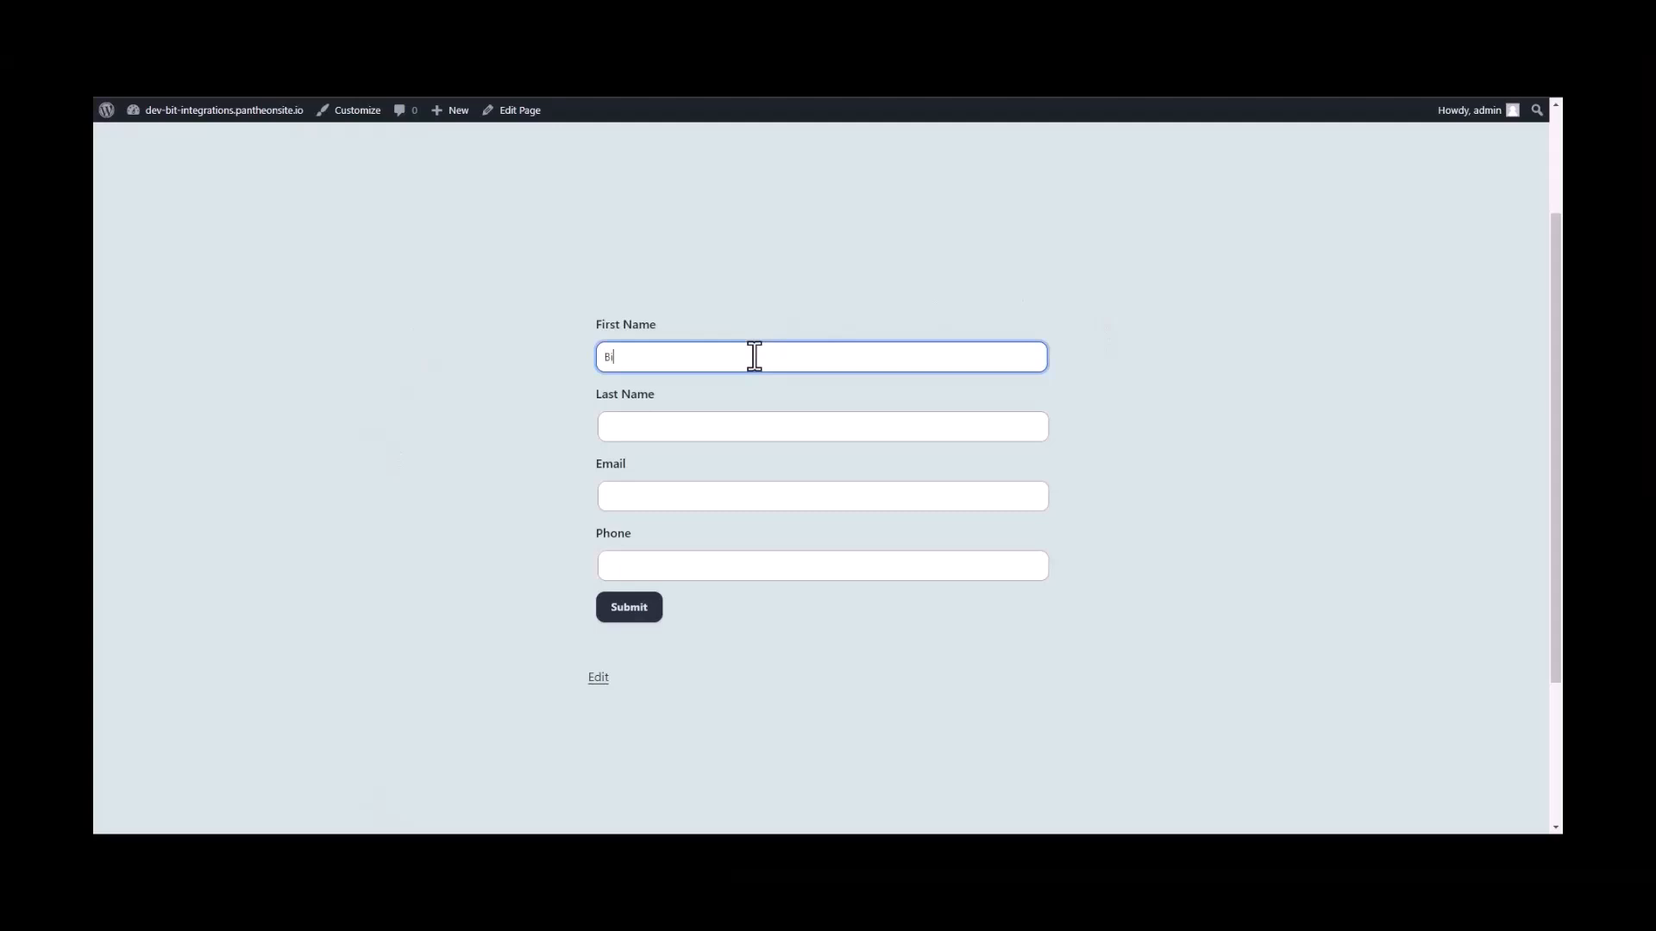
click(691, 417)
text(Integrations)
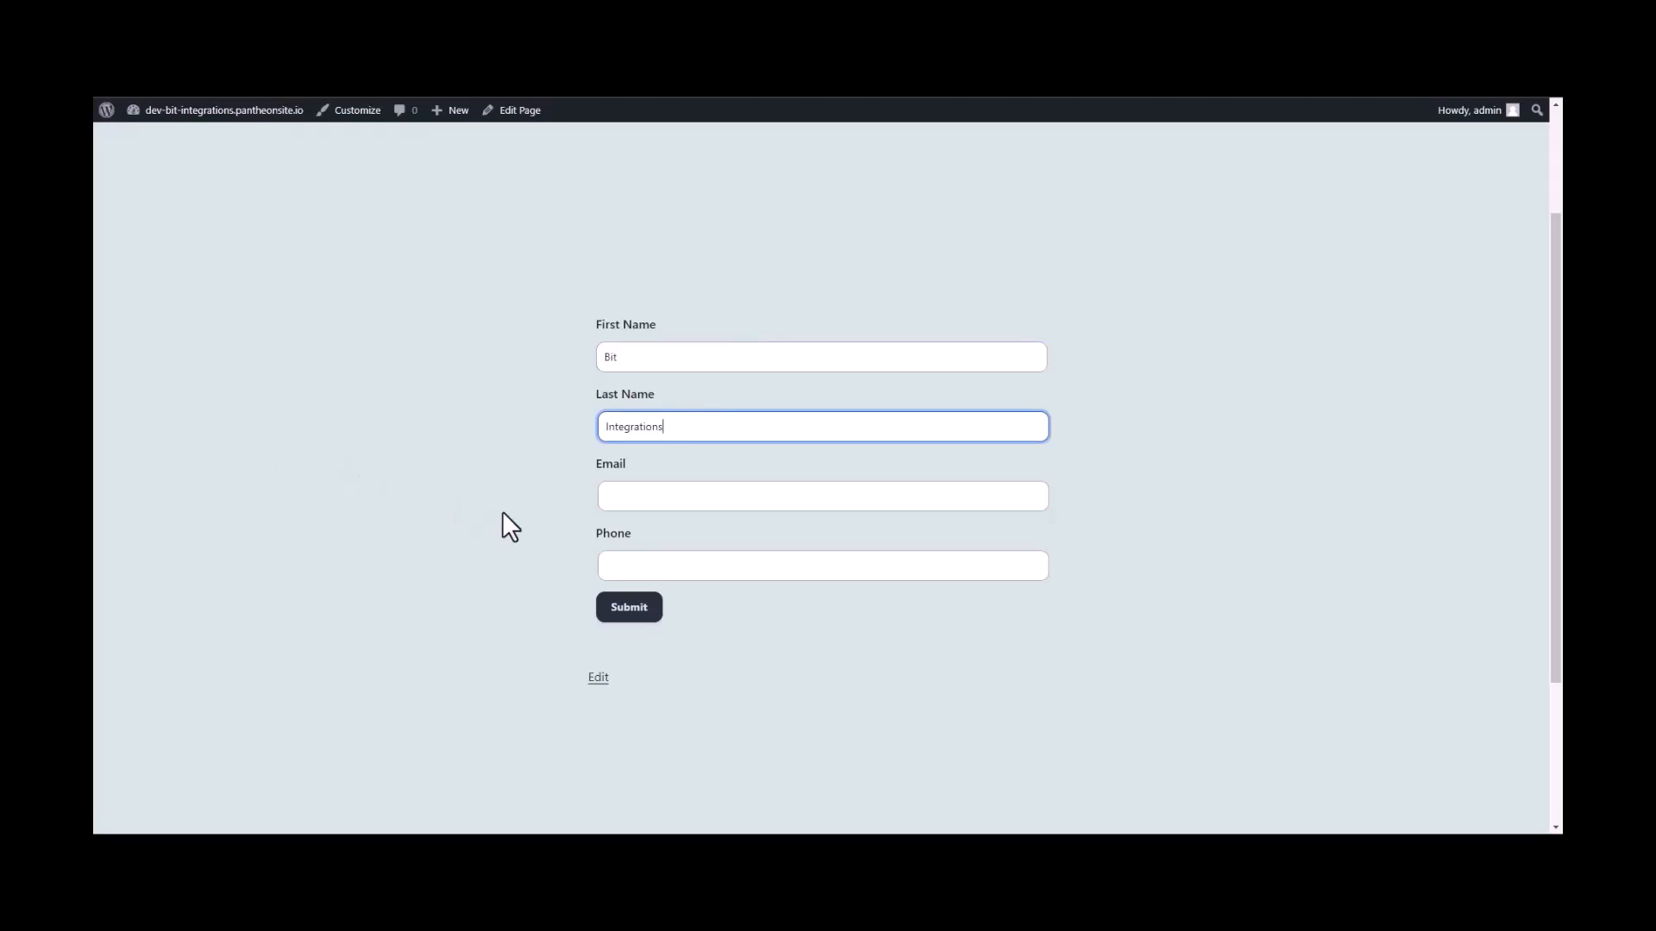
key(Tab)
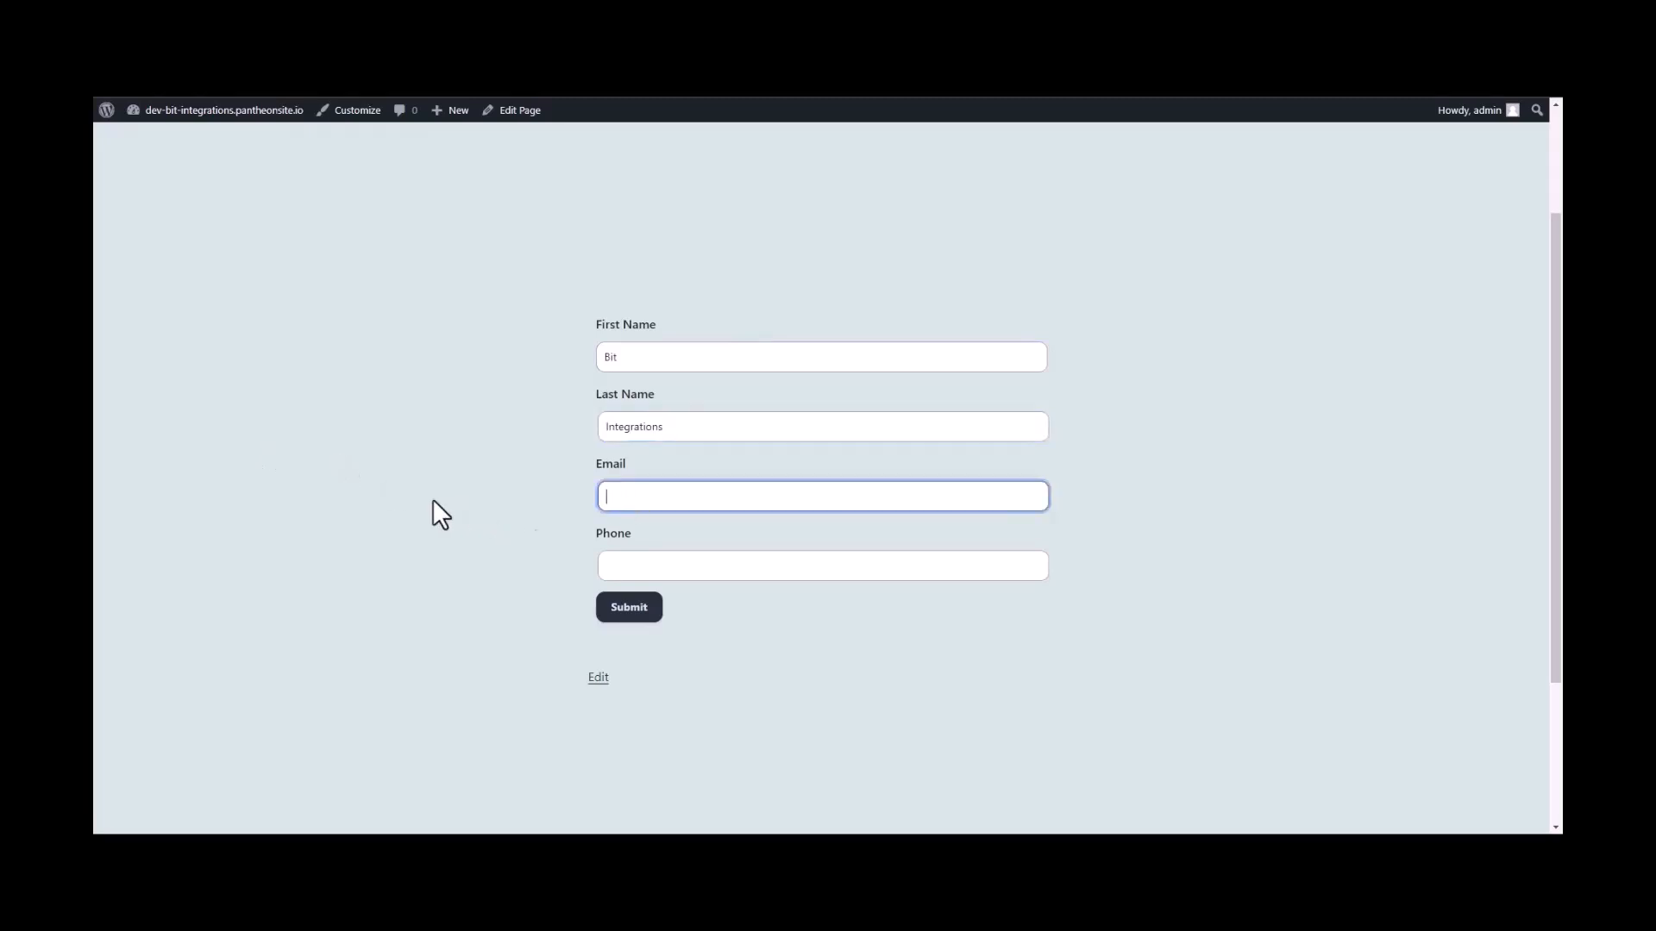
Fill in the contact's email address and phone number, and submit the form
click(618, 563)
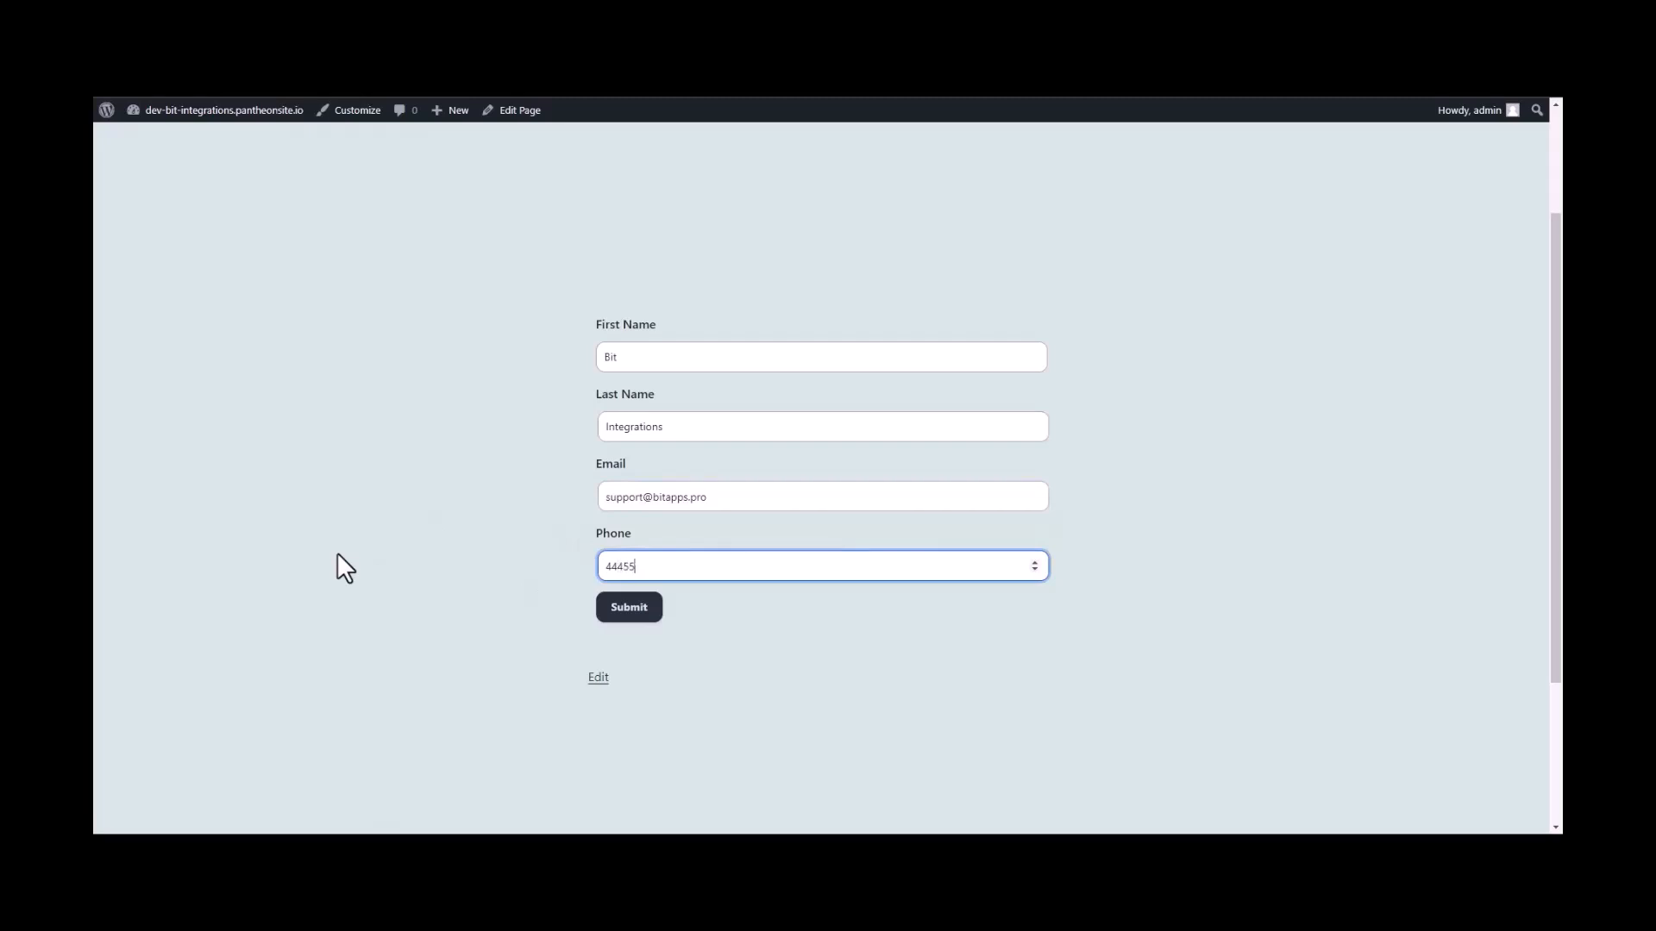
text(444555666)
click(632, 614)
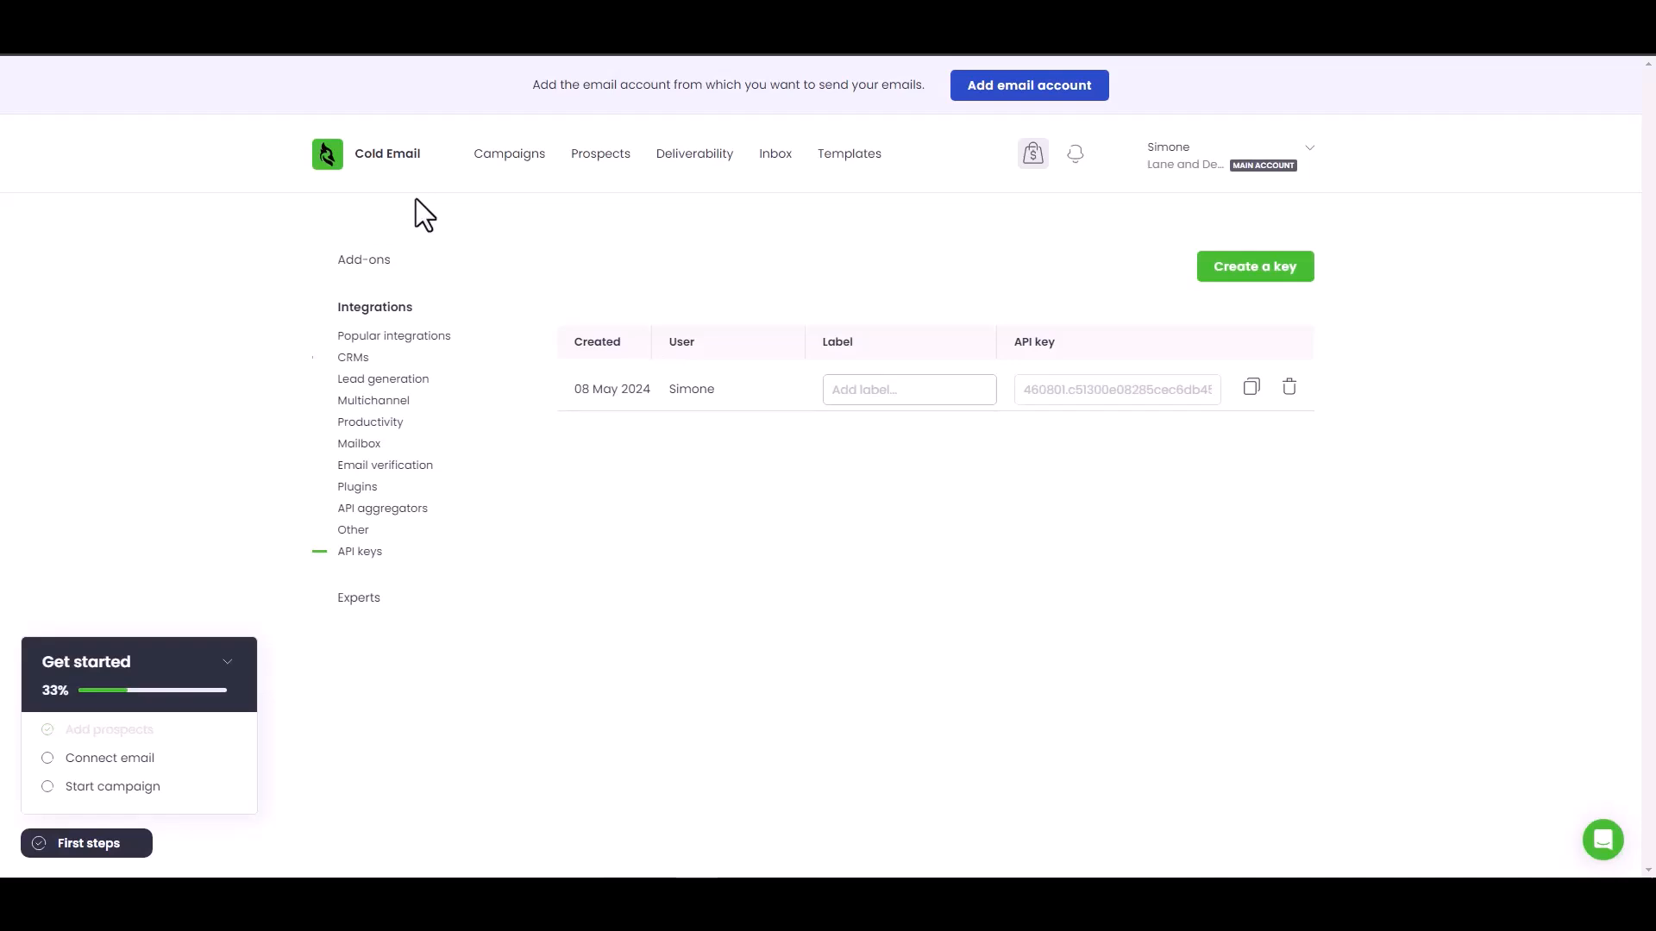
Open the prospects list in Woodpecker.co to check for the submitted contact
click(614, 164)
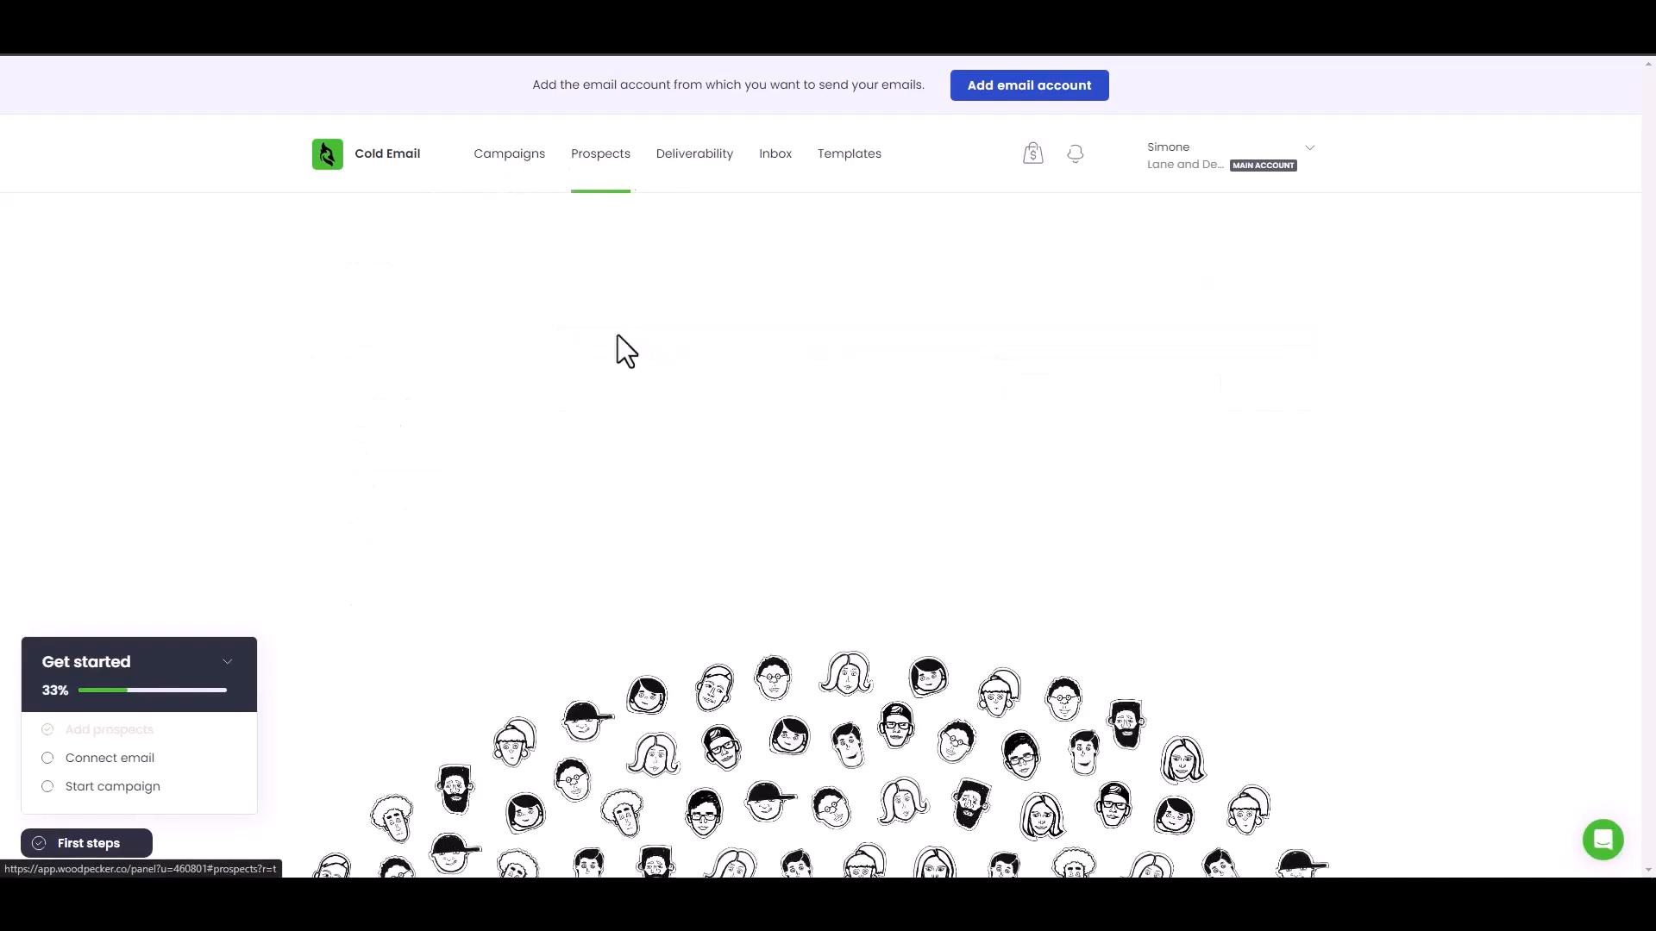